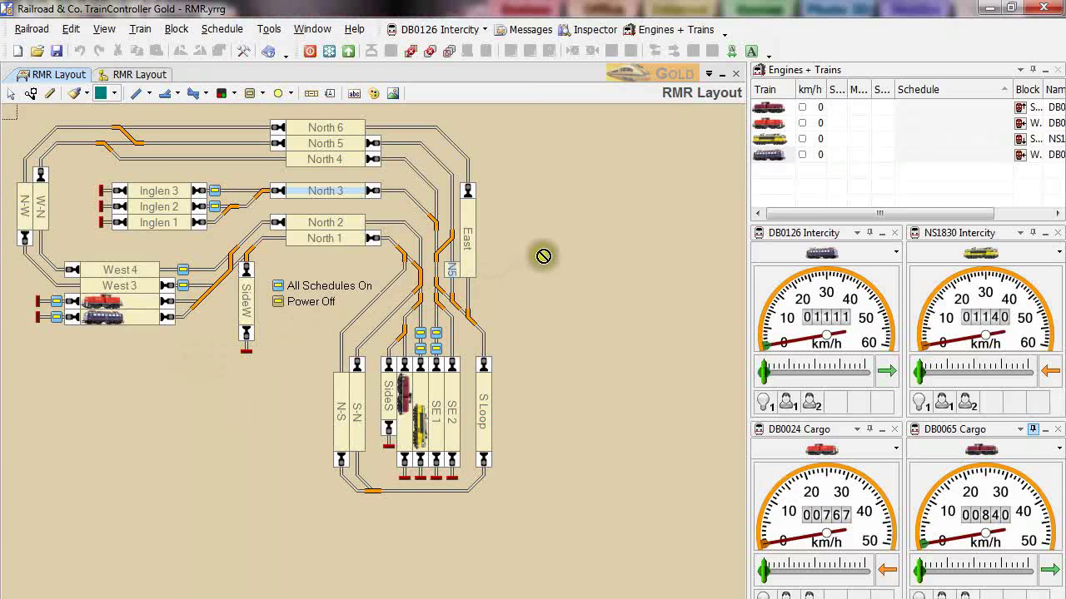
Turn on edit mode, open the DB0126 Intercity engine's properties and look through the standard German locomotive images.
left_click(243, 51)
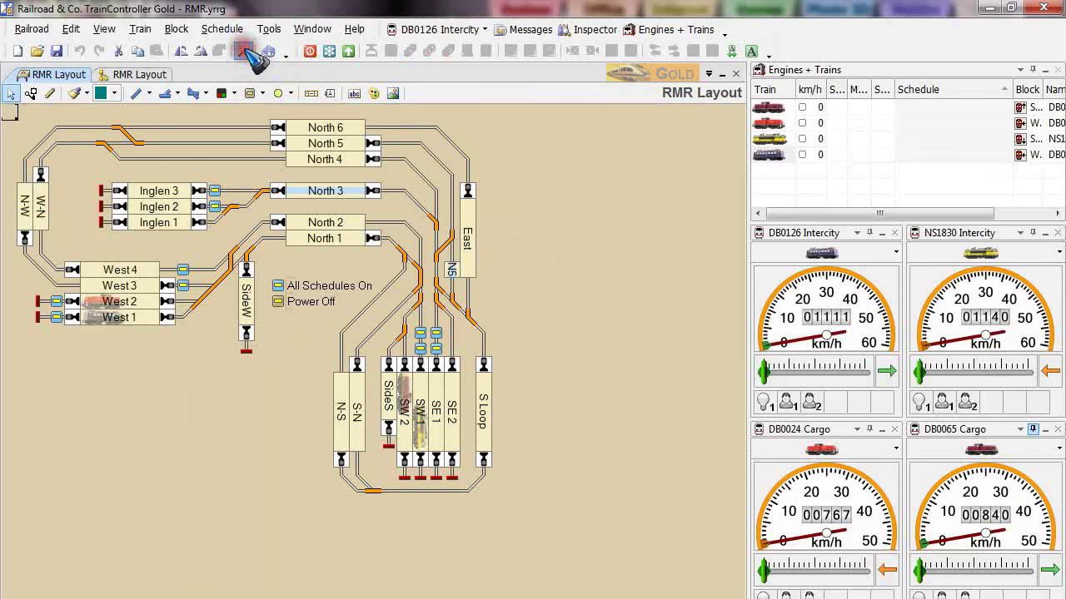
double_click(774, 155)
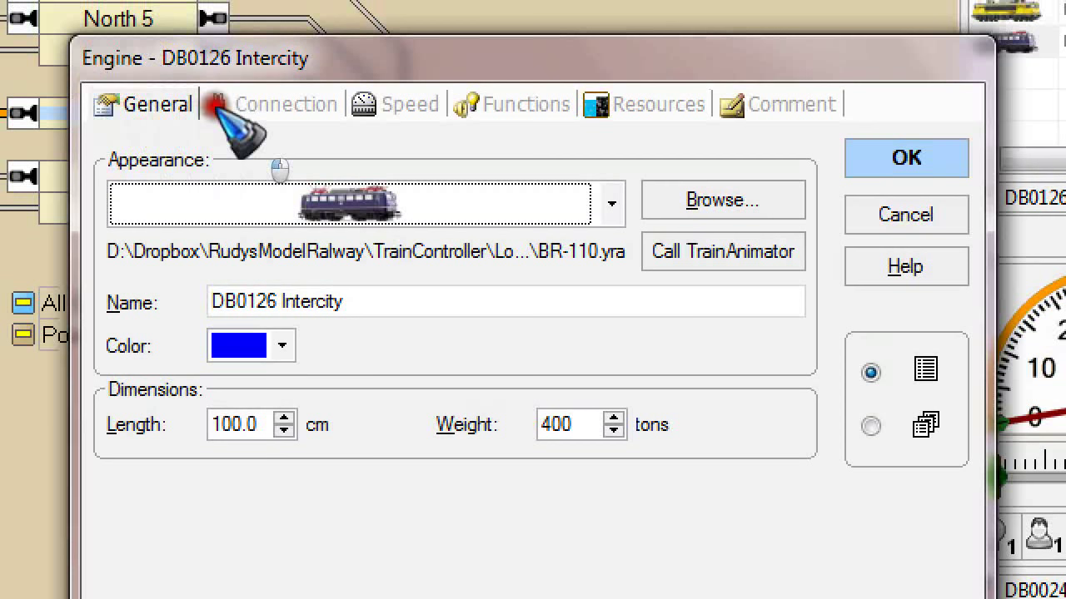
left_click(356, 202)
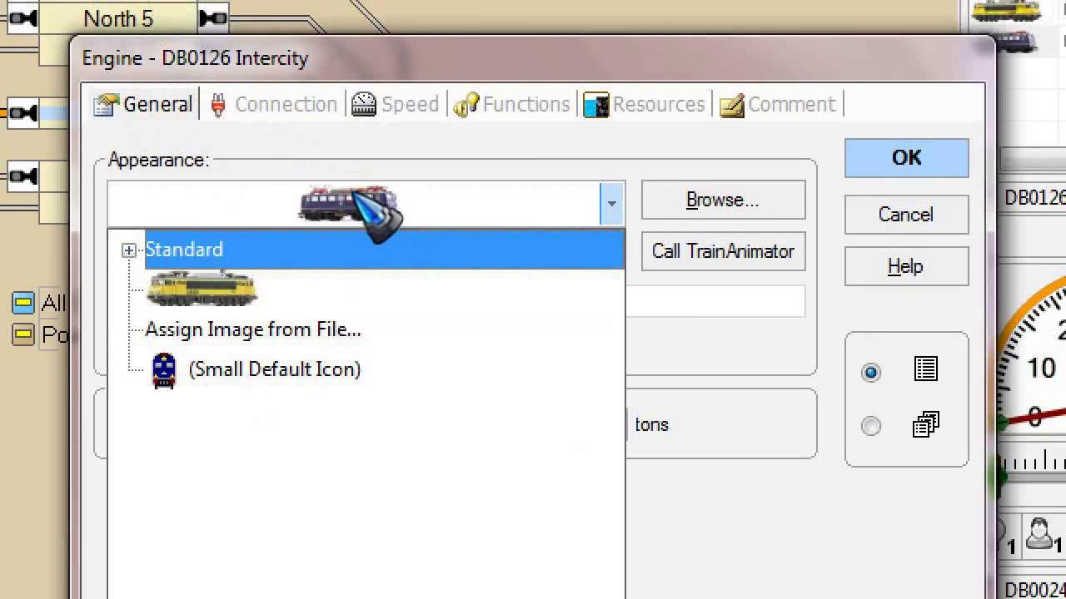
left_click(129, 250)
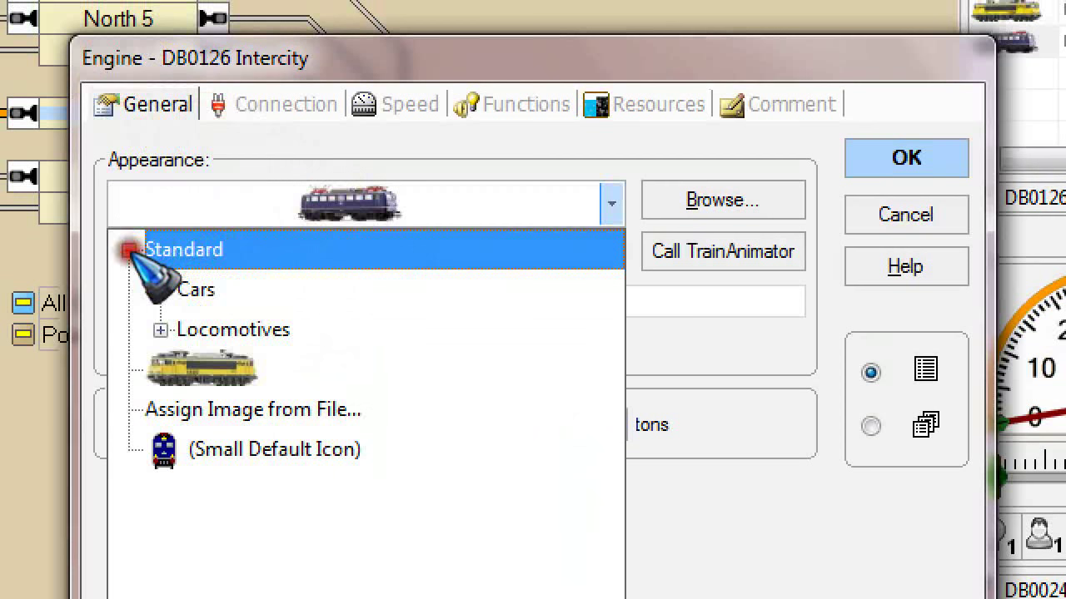
left_click(158, 291)
left_click(225, 202)
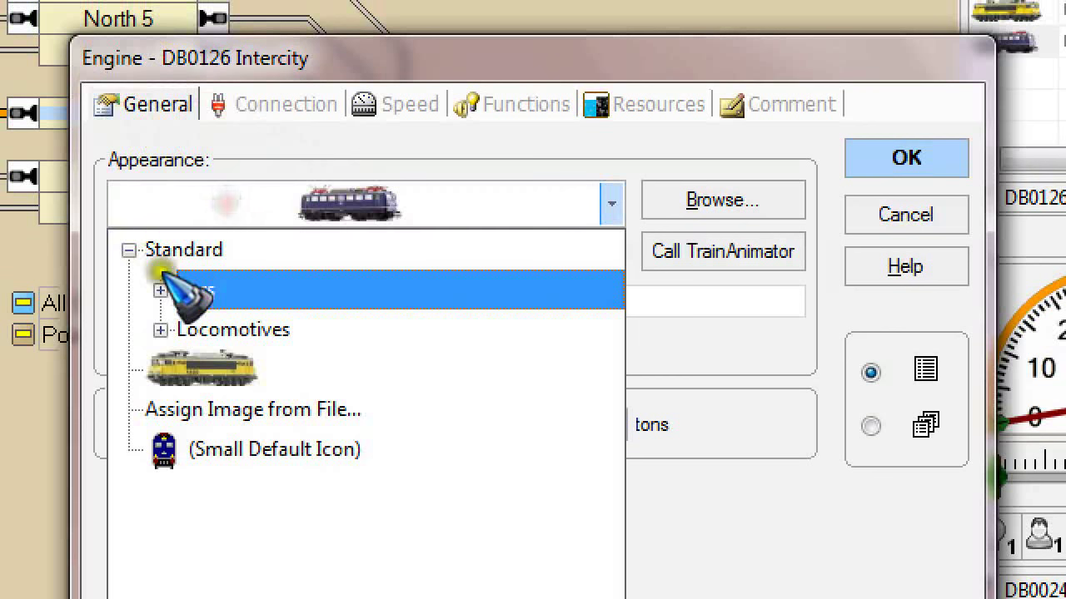
left_click(161, 330)
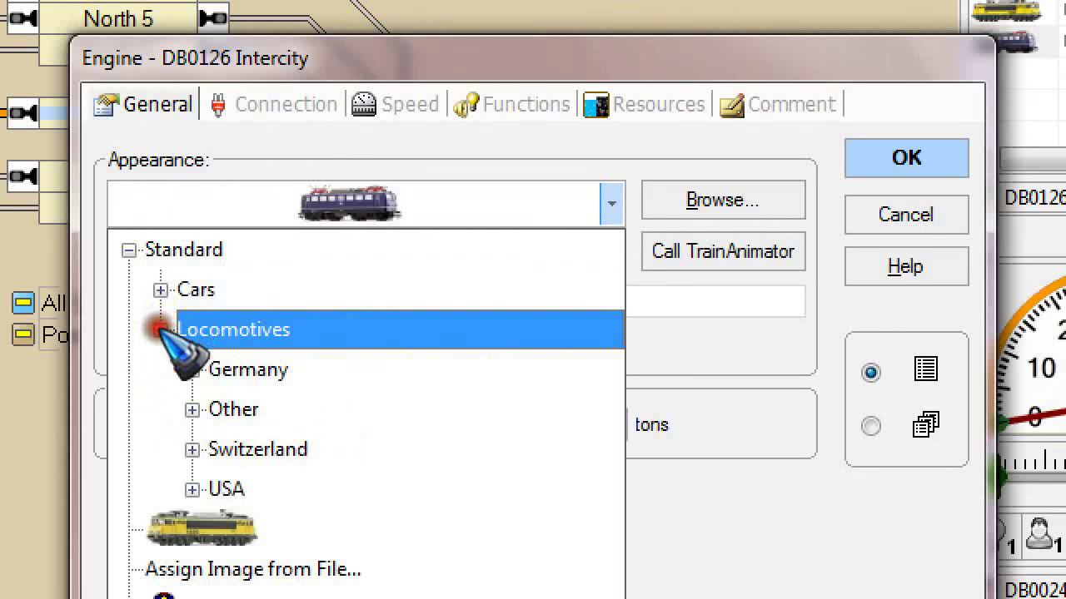
left_click(192, 370)
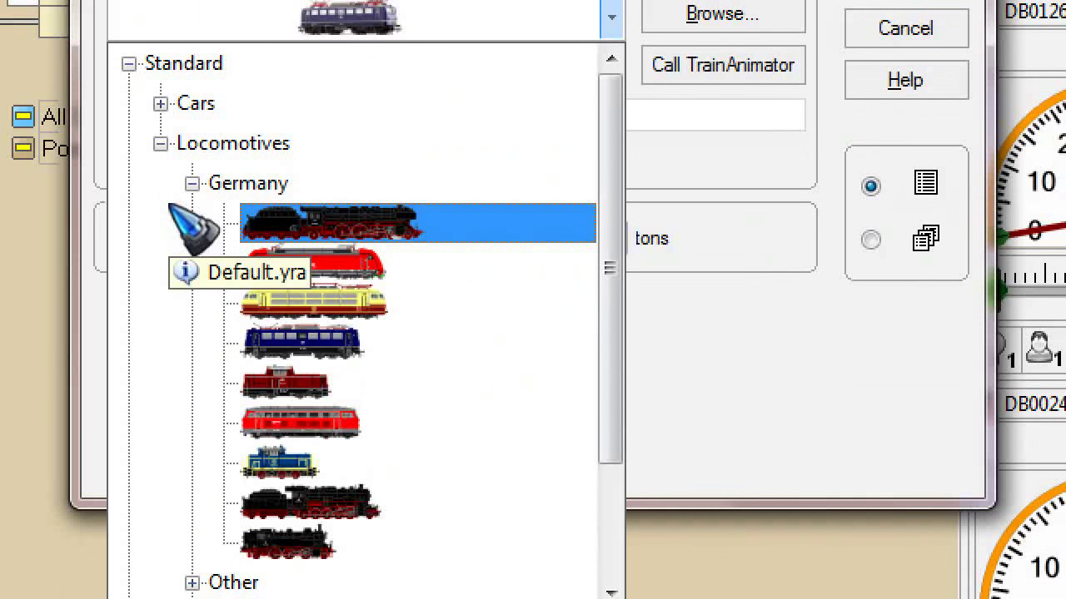
key("Escape")
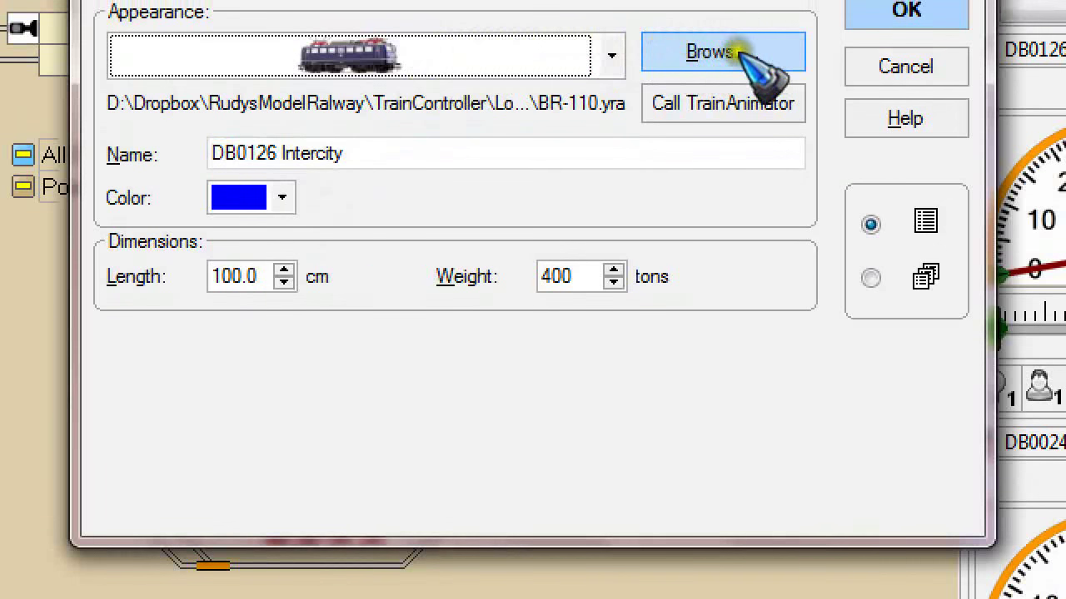
Look through the TrainAnimator files available as the engine's image, and close the engine properties without changes.
left_click(736, 53)
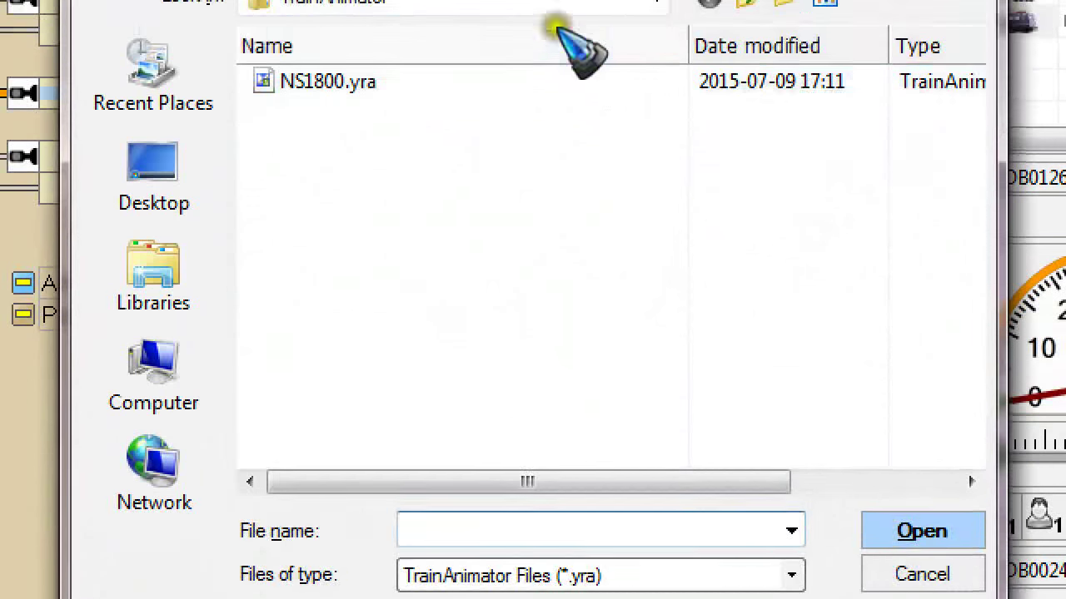
left_click_drag(488, 0, 352, 0)
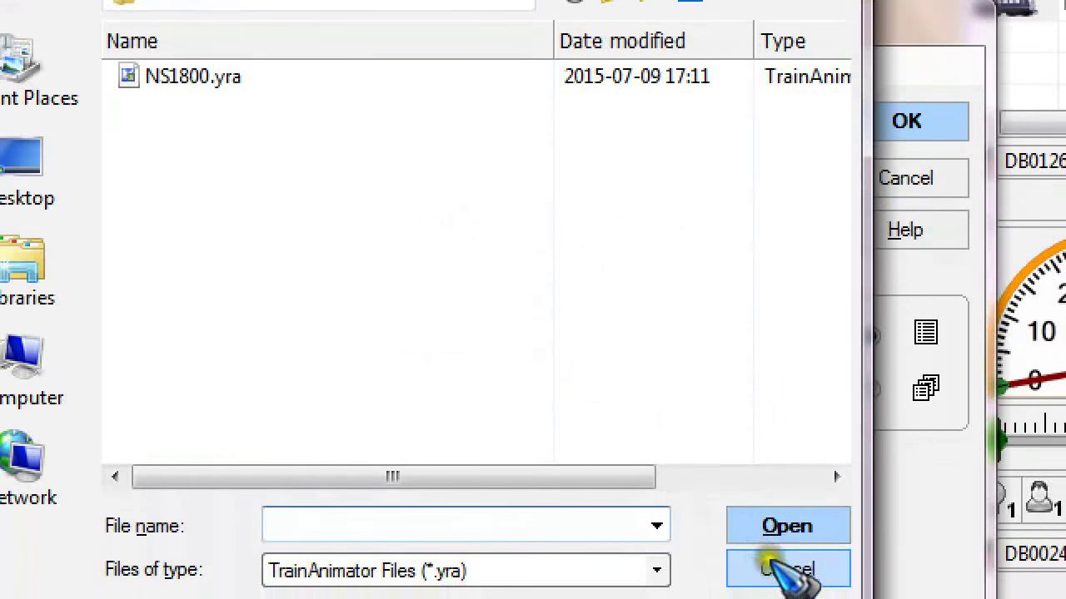
left_click(783, 570)
left_click(902, 176)
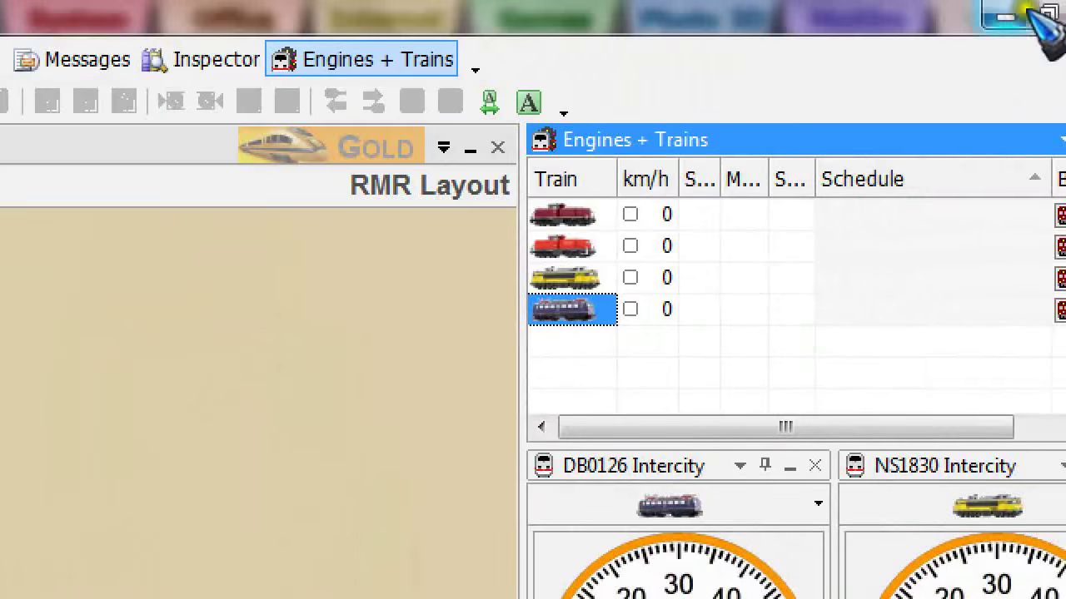
Switch to the browser and find the TrainAnimator Version 8.0 installation program among the downloads on freiwald.com.
left_click(1035, 12)
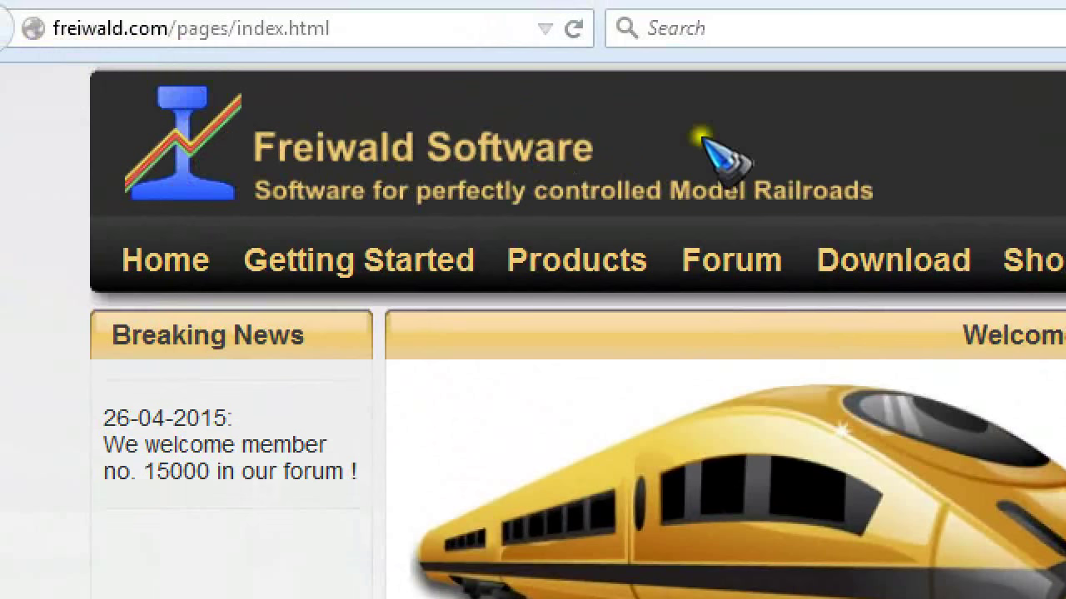
left_click(889, 258)
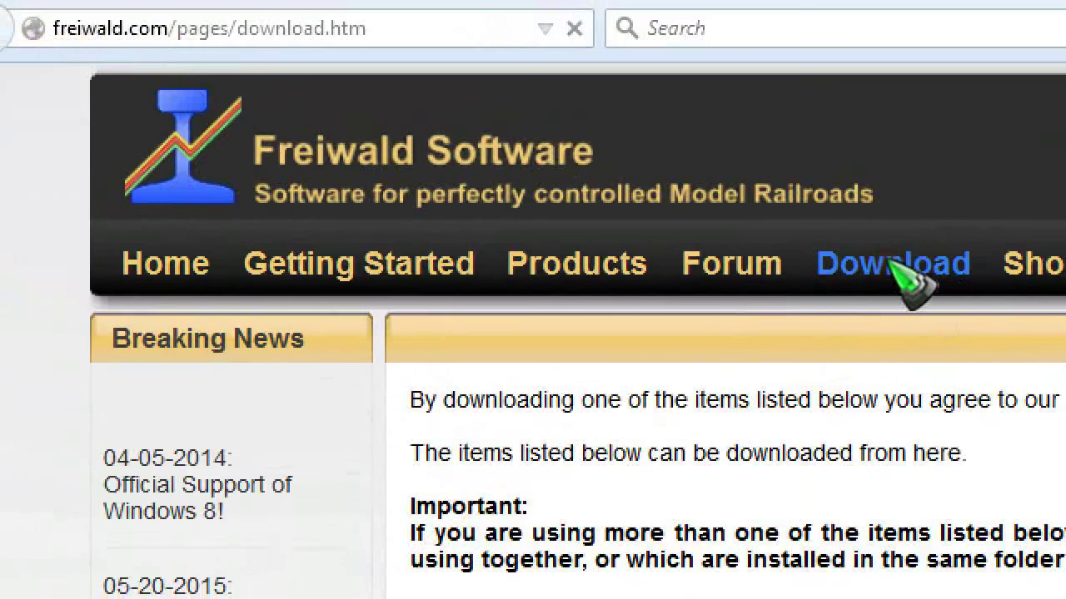
scroll(538, 395, "down", 3)
scroll(538, 395, "down", 5)
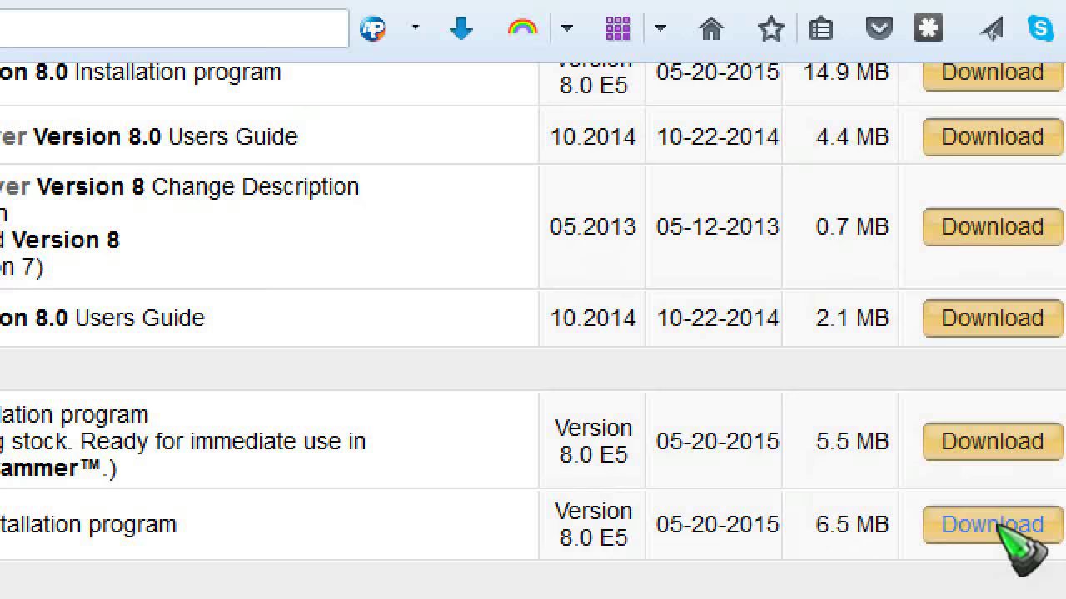
left_click(999, 526)
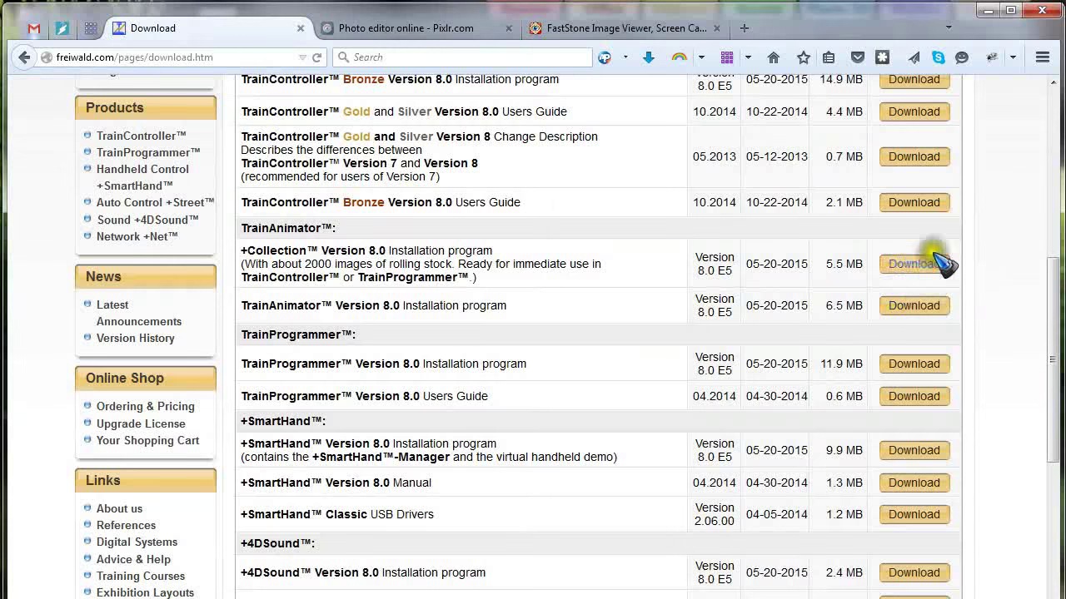
Start TC8 Animator and examine the Union Pacific locomotive image on its original, bright and dark backgrounds.
left_click(988, 10)
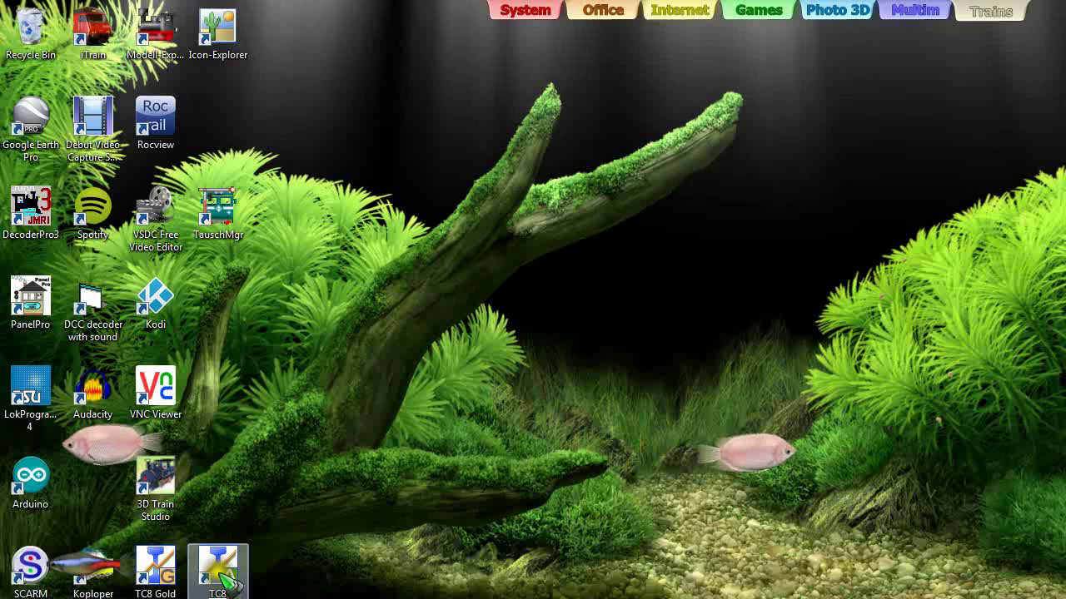
double_click(223, 569)
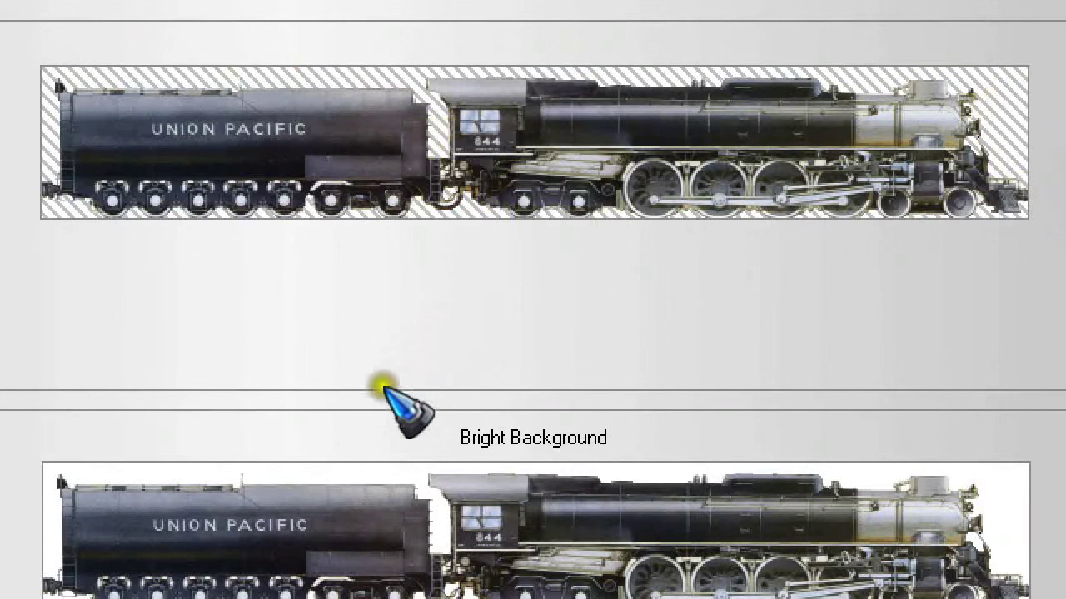
scroll(250, 521, "down", 1)
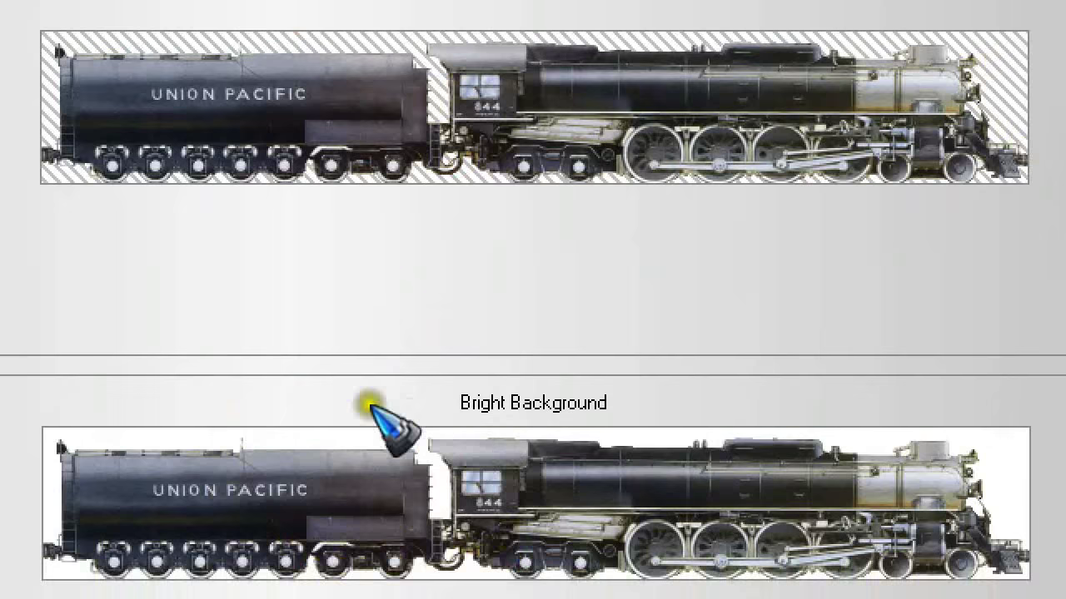
scroll(250, 549, "down", 1)
scroll(208, 563, "down", 3)
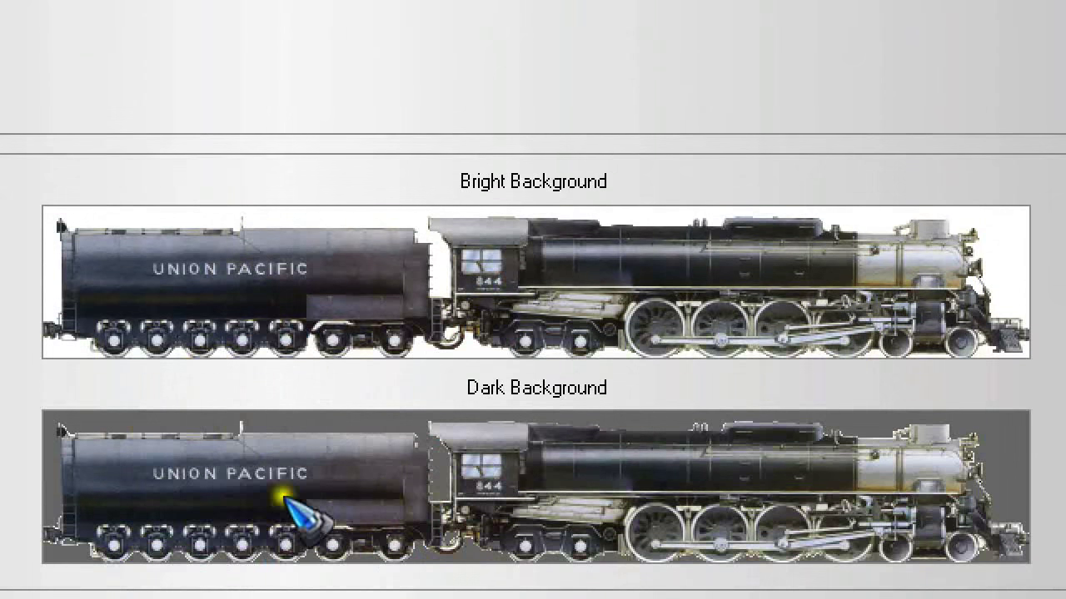
scroll(428, 464, "up", 3)
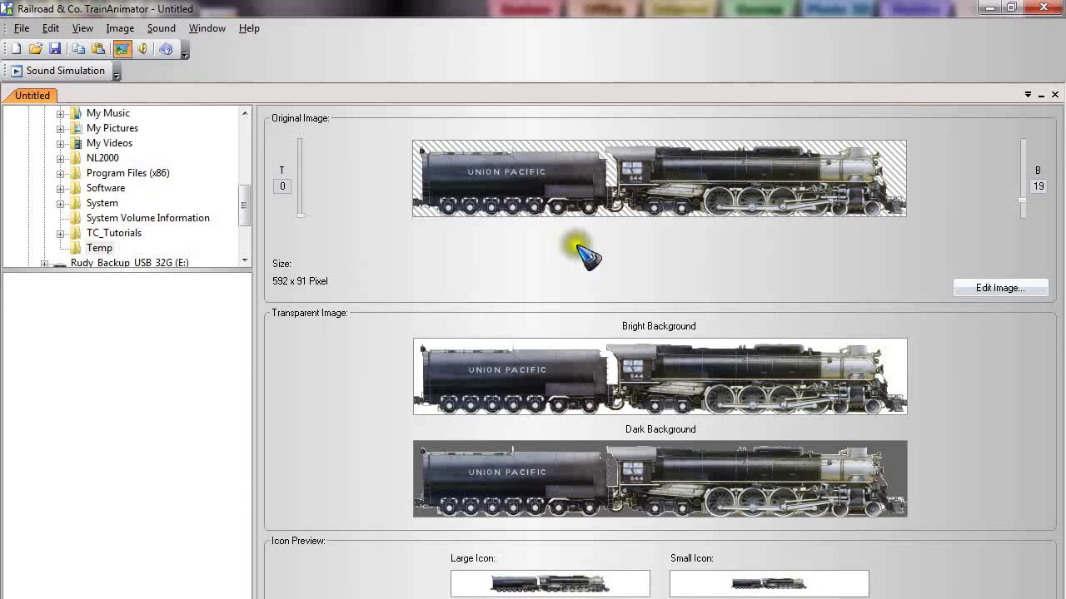
left_click(994, 9)
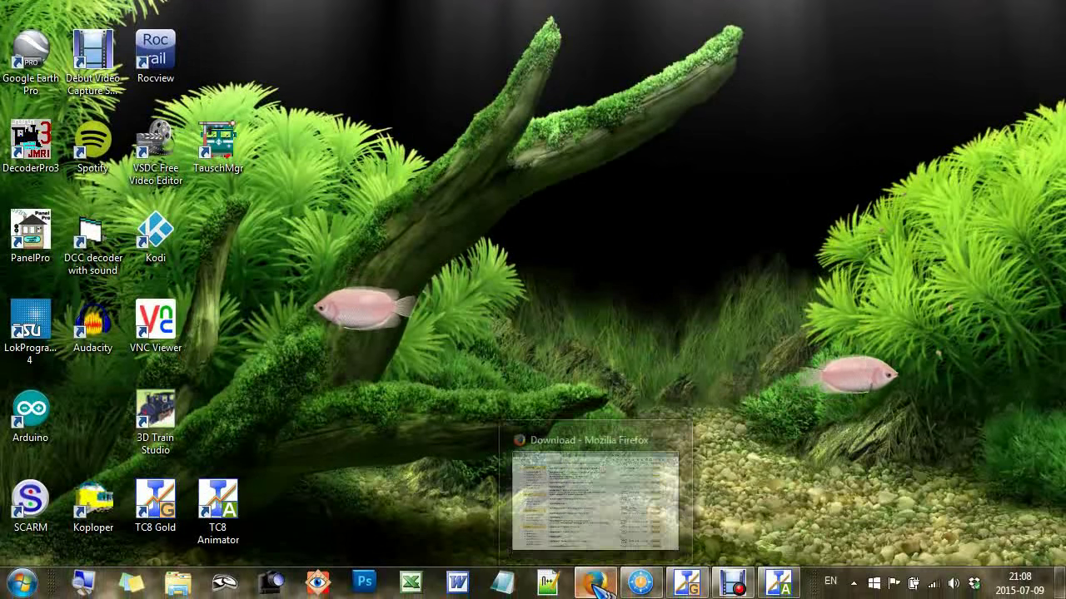
Switch to Firefox and run a Google image search for "ns1800".
left_click(593, 583)
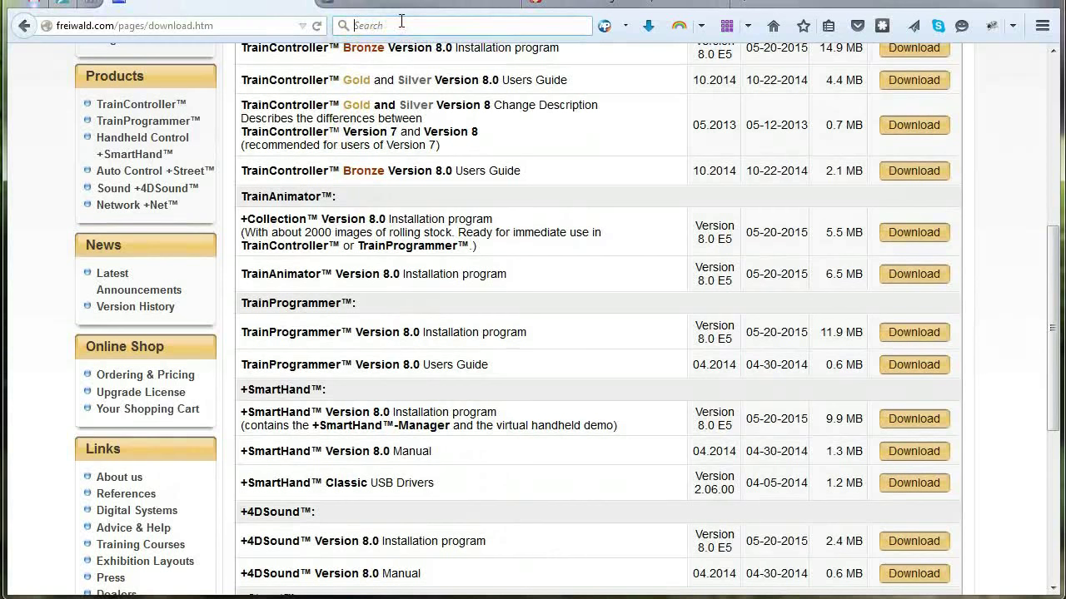
type("ns1800")
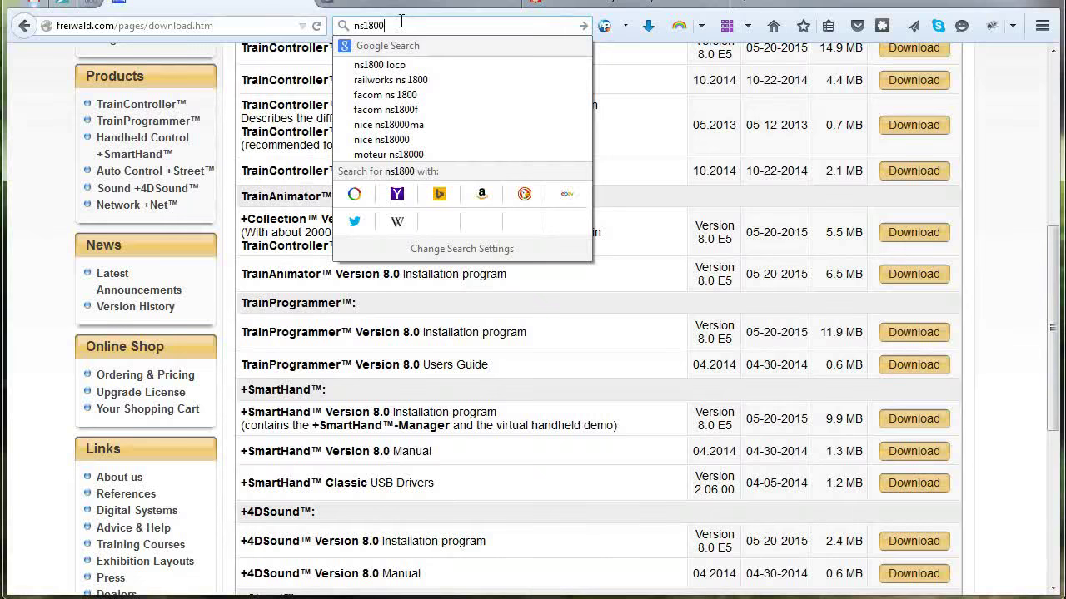
key("Return")
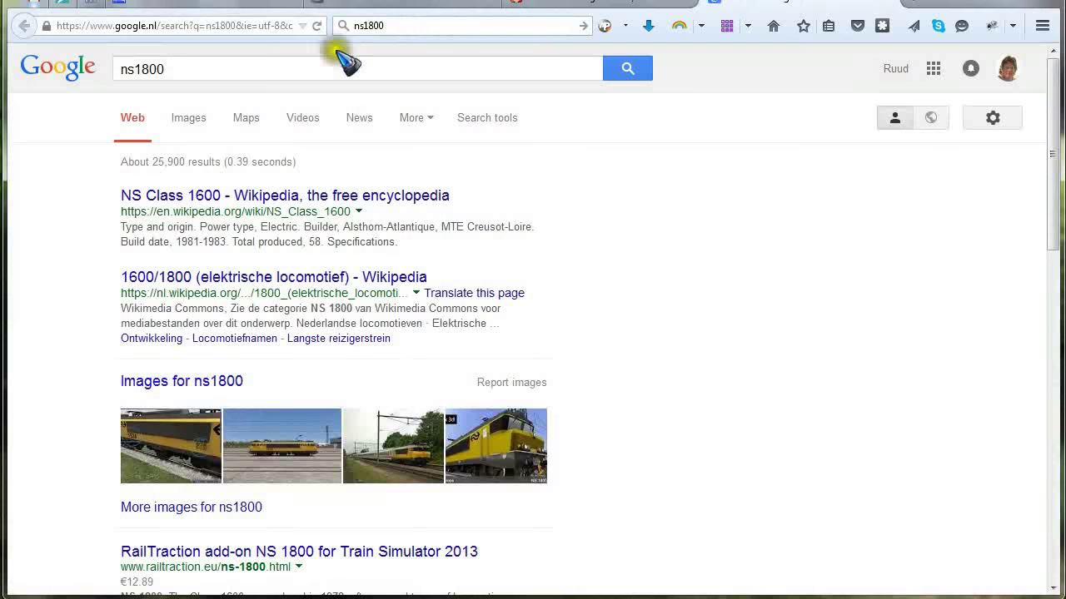
left_click(187, 118)
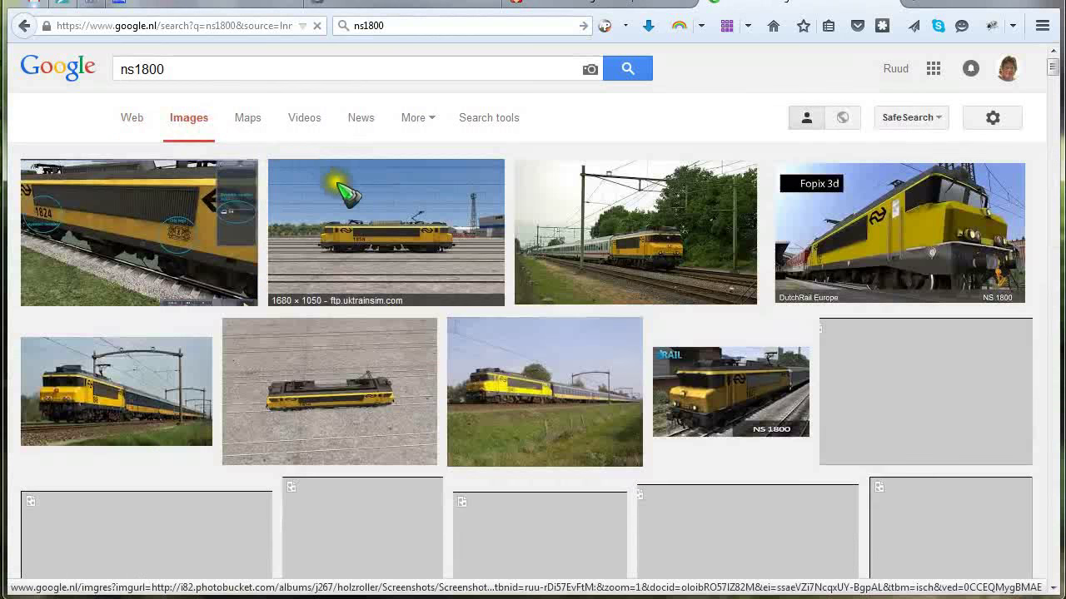
Find the yellow NS locomotive 1830 in side view on a white background among the image results and open its preview.
scroll(340, 188, "down", 4)
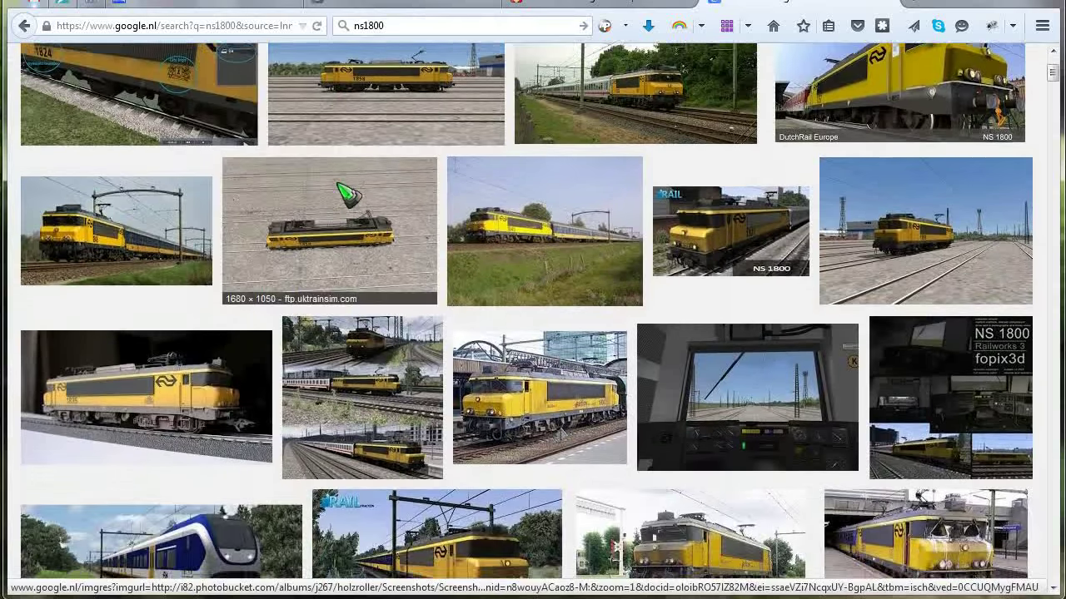
scroll(348, 195, "down", 6)
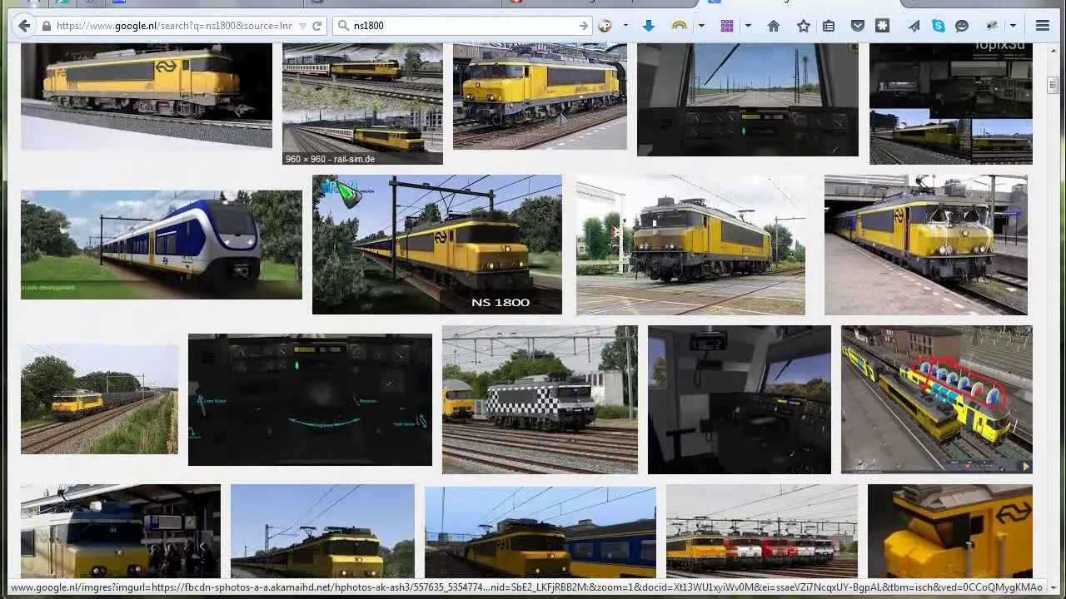
scroll(348, 195, "down", 8)
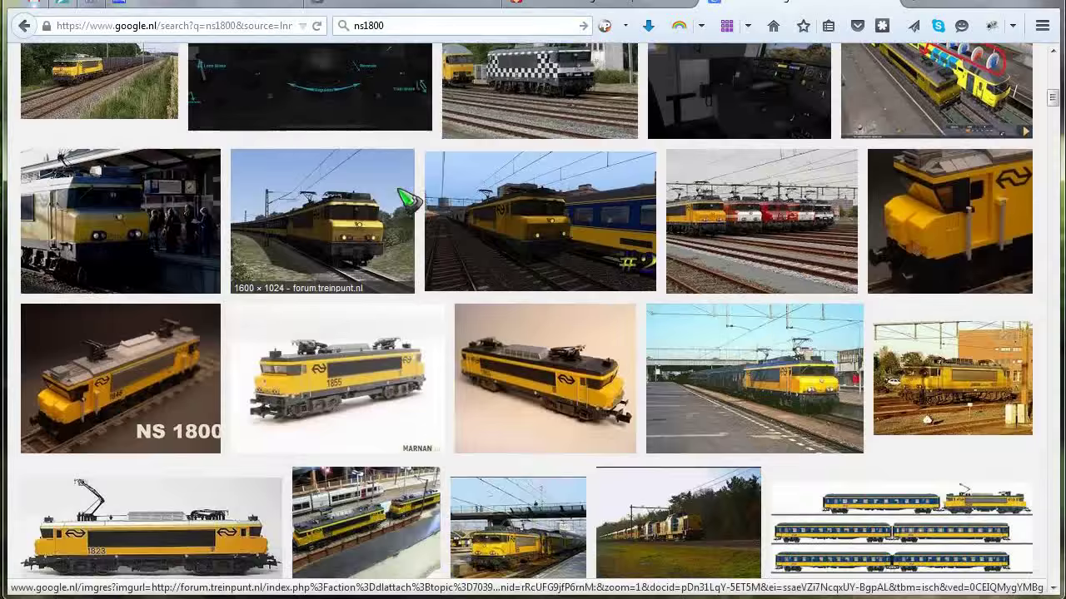
scroll(408, 200, "down", 10)
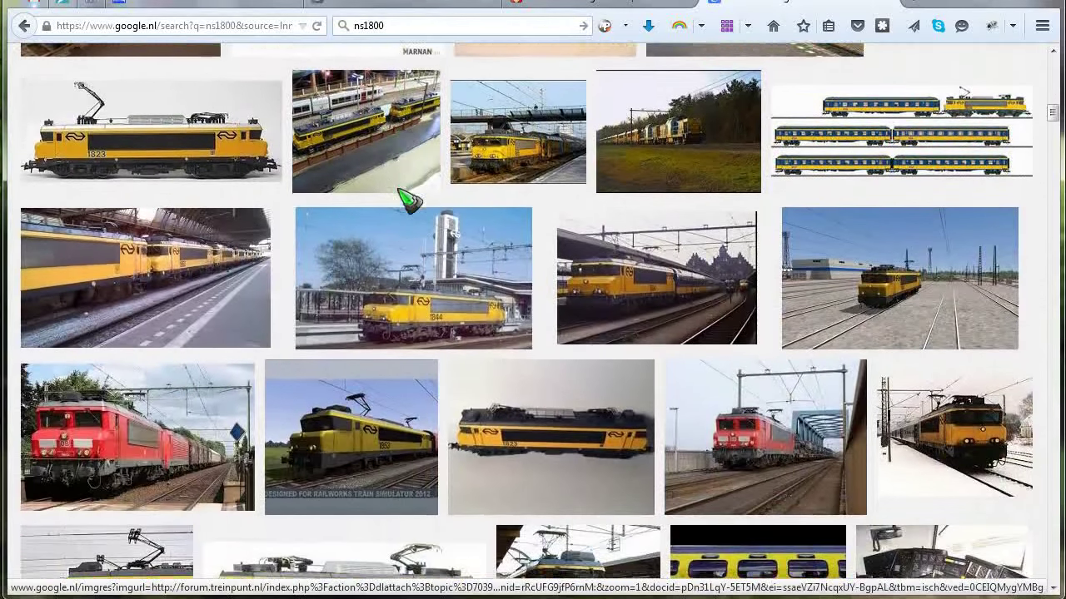
scroll(408, 200, "down", 7)
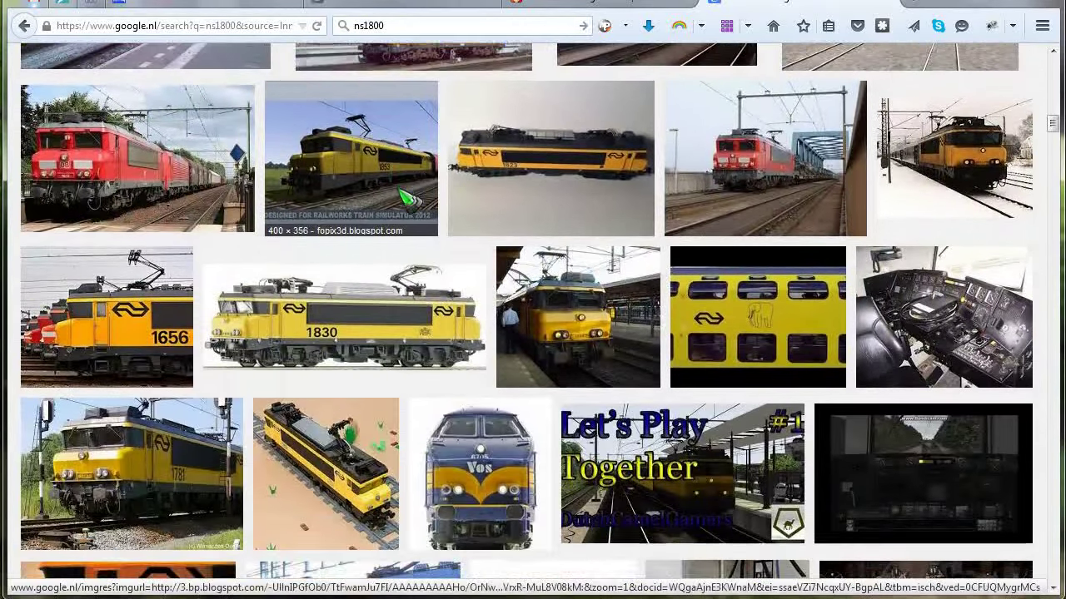
scroll(408, 199, "down", 1)
left_click(337, 275)
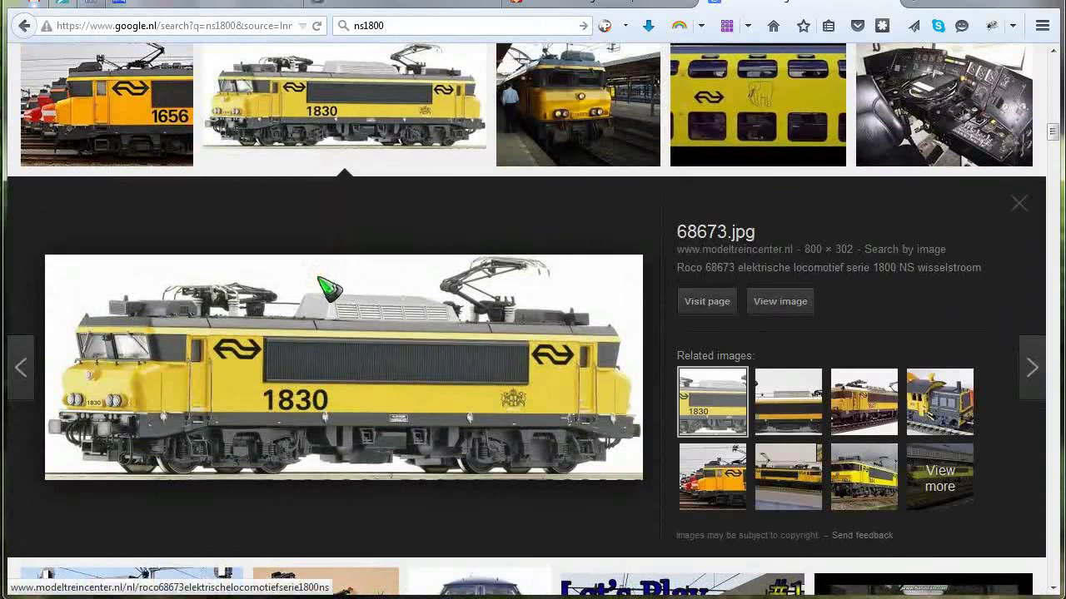
Save the previewed picture of locomotive 1830 to the computer under the file name NS1800.jpg.
right_click(320, 279)
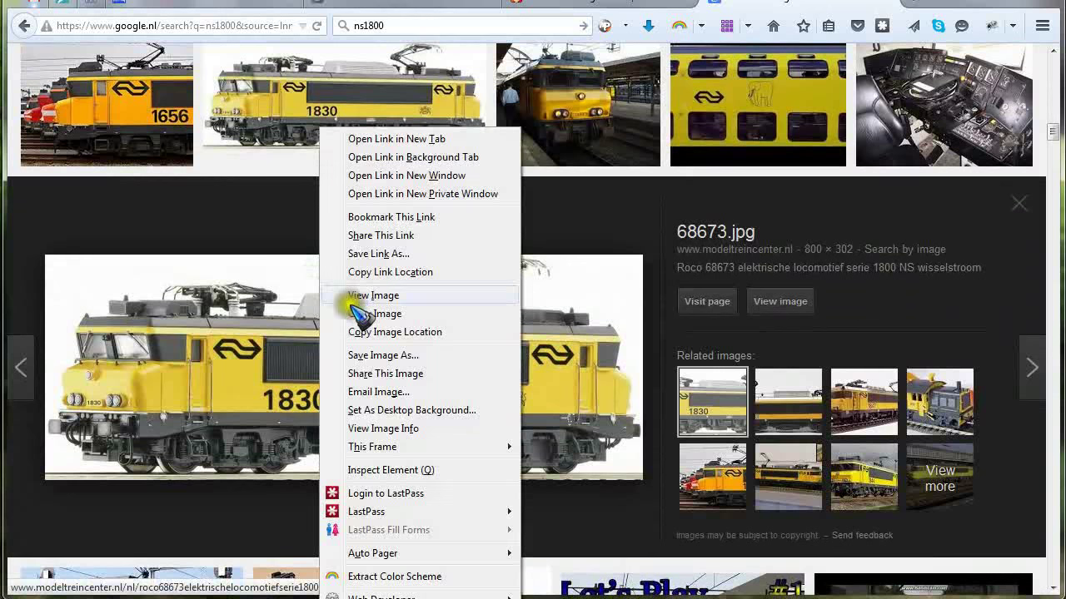
left_click(387, 355)
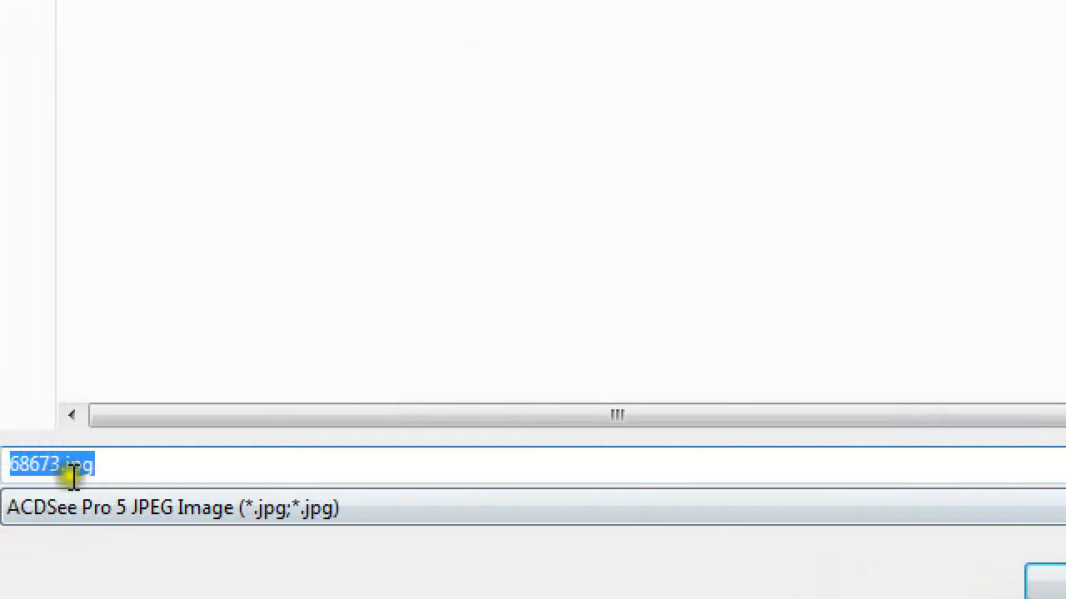
left_click(143, 480)
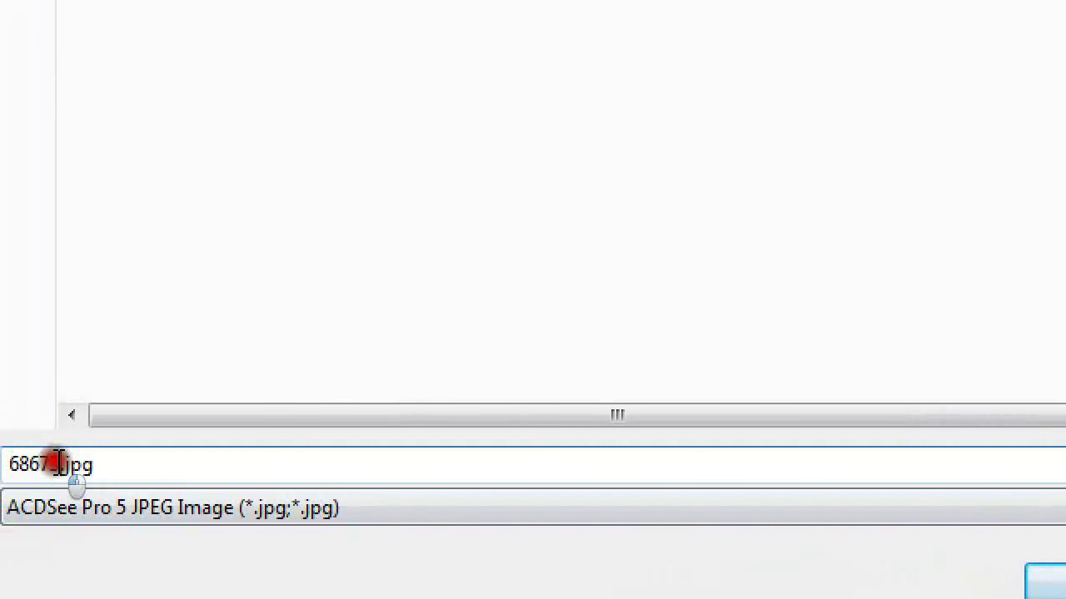
key("BackSpace")
key("BackSpace")
key("BackSpace")
key("BackSpace")
key("BackSpace")
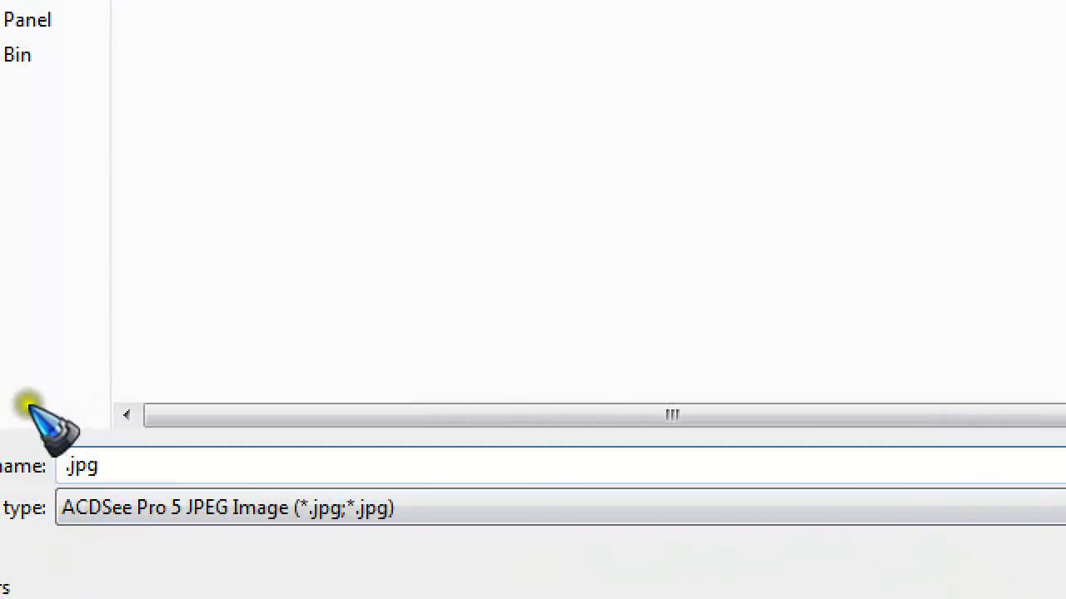
type("NS")
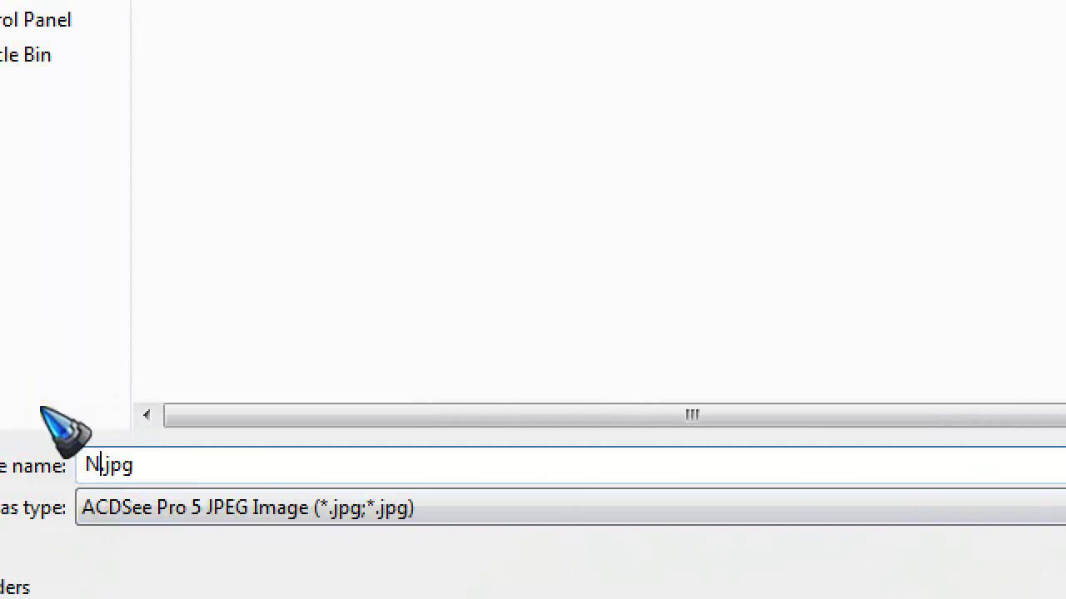
type("1800")
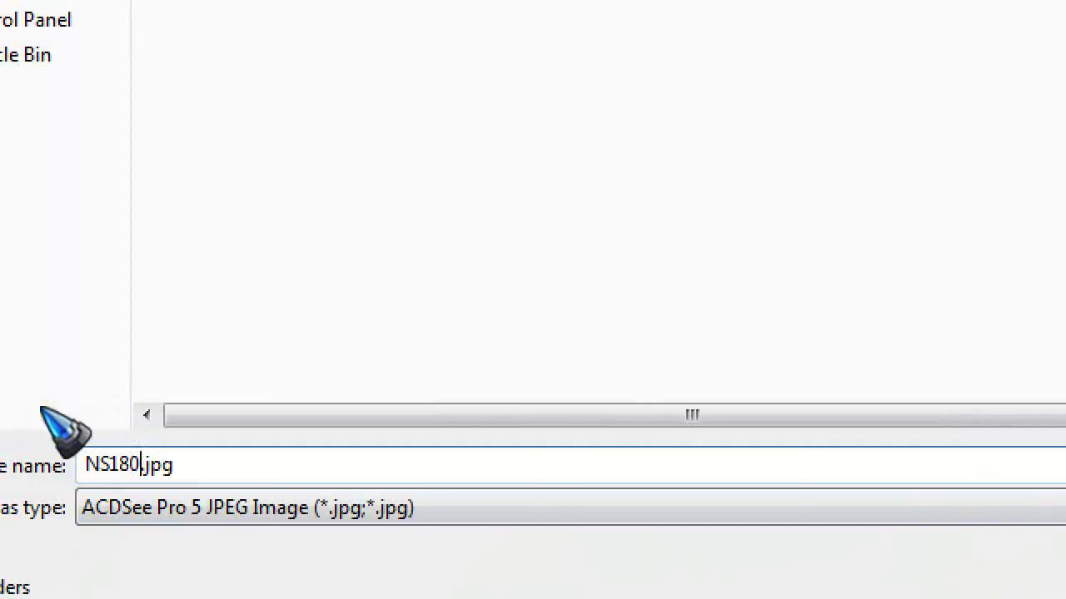
left_click(1042, 560)
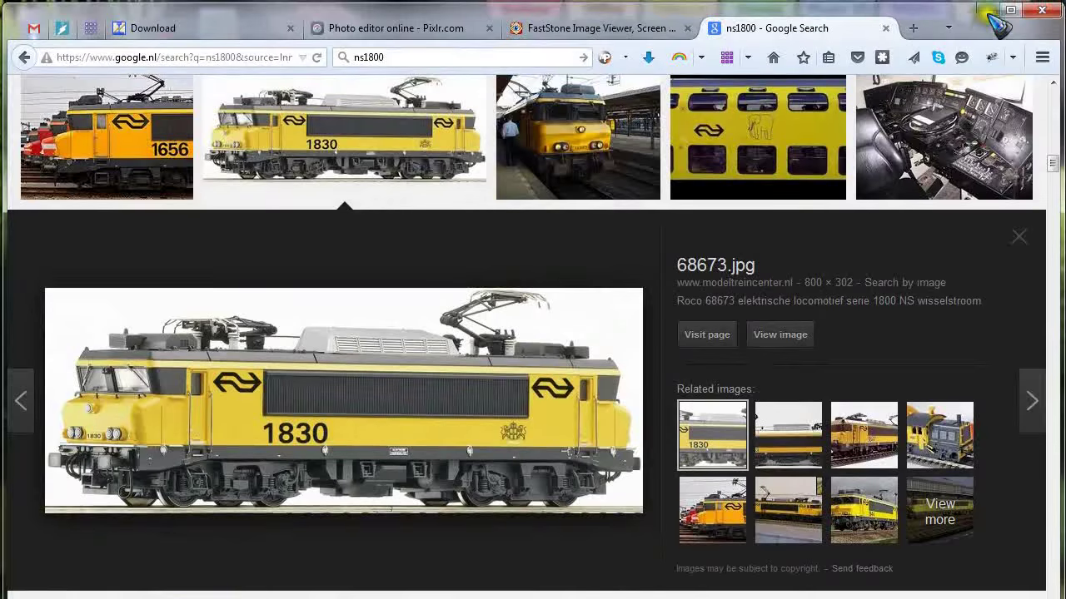
Minimize the browser, switch to TC8 Animator and examine the Union Pacific image's size, backgrounds and icon previews.
left_click(989, 11)
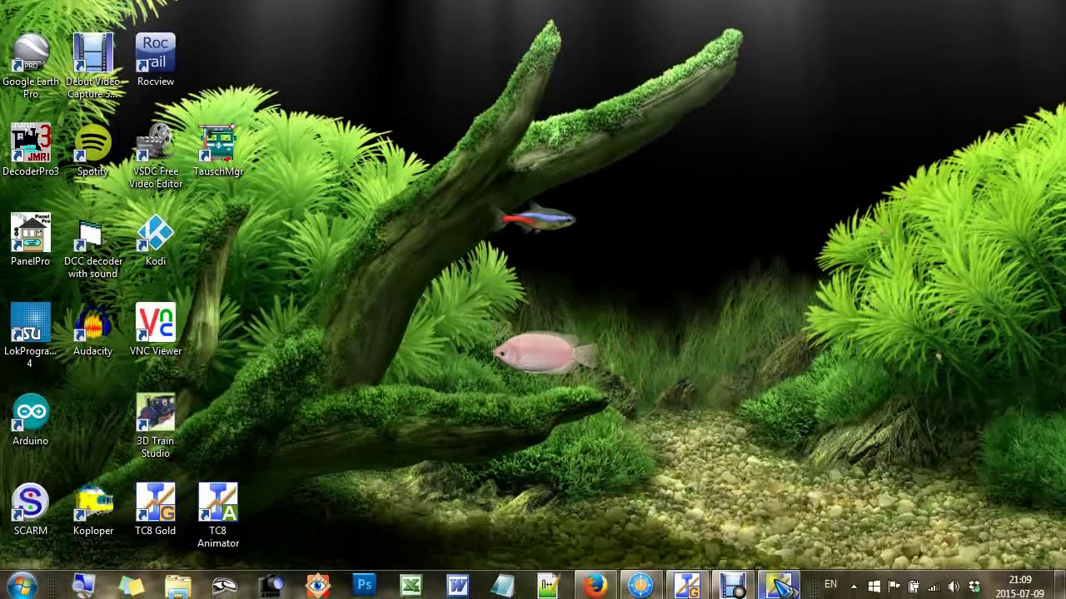
left_click(781, 586)
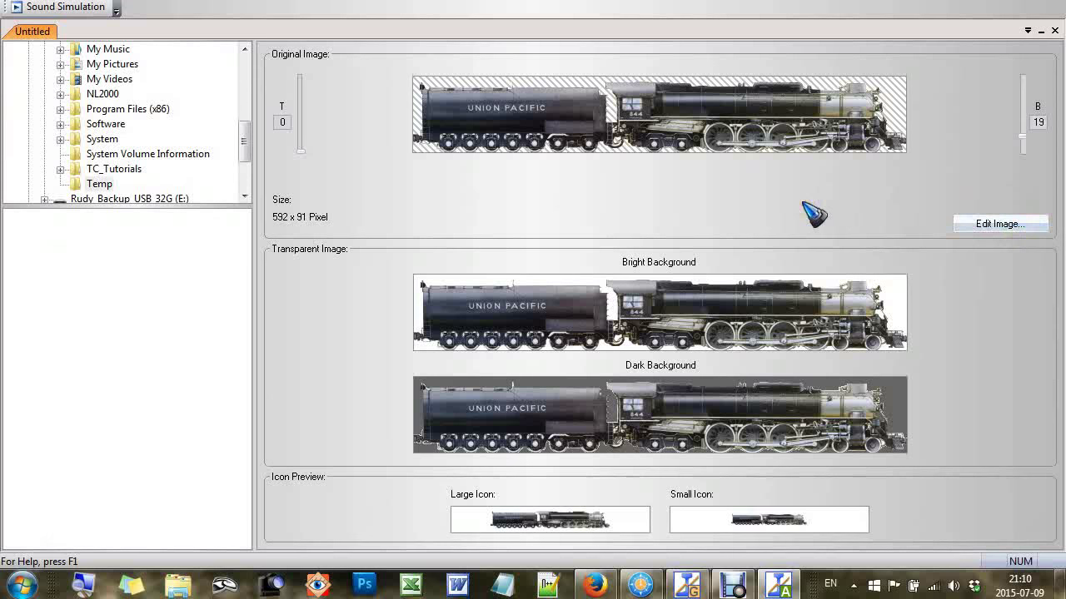
left_click(813, 214)
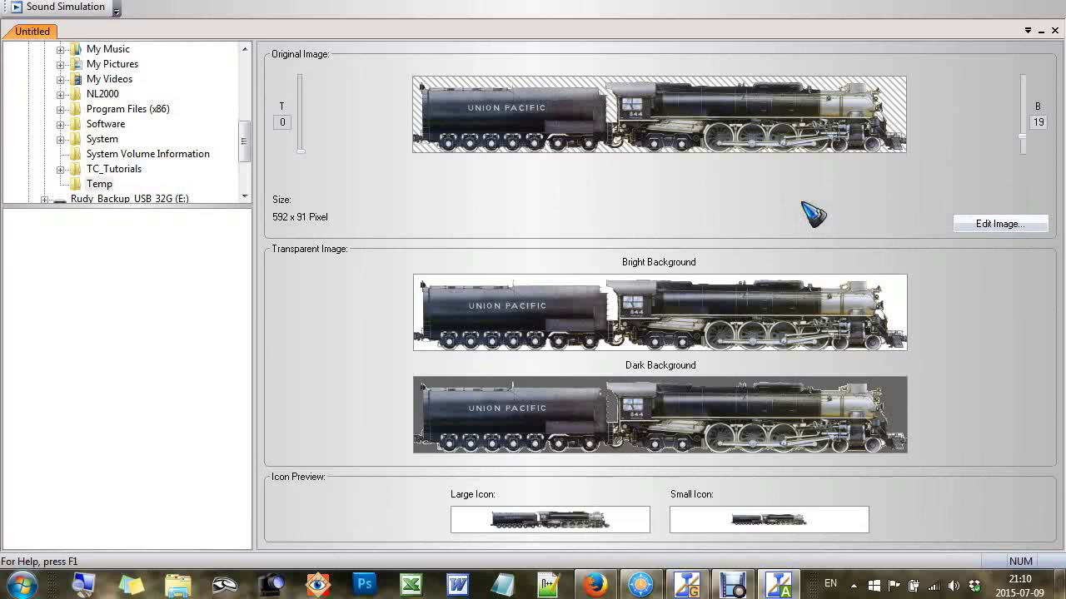
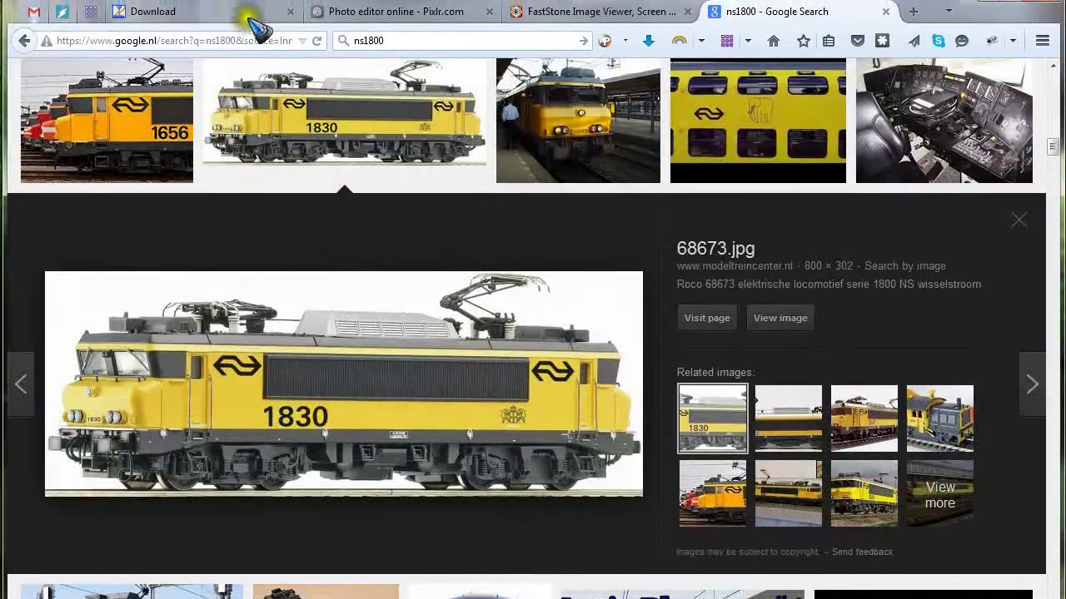
Launch the Pixlr Editor web app from the Pixlr site in Firefox and open NS1800.jpg from the computer in it.
left_click(258, 26)
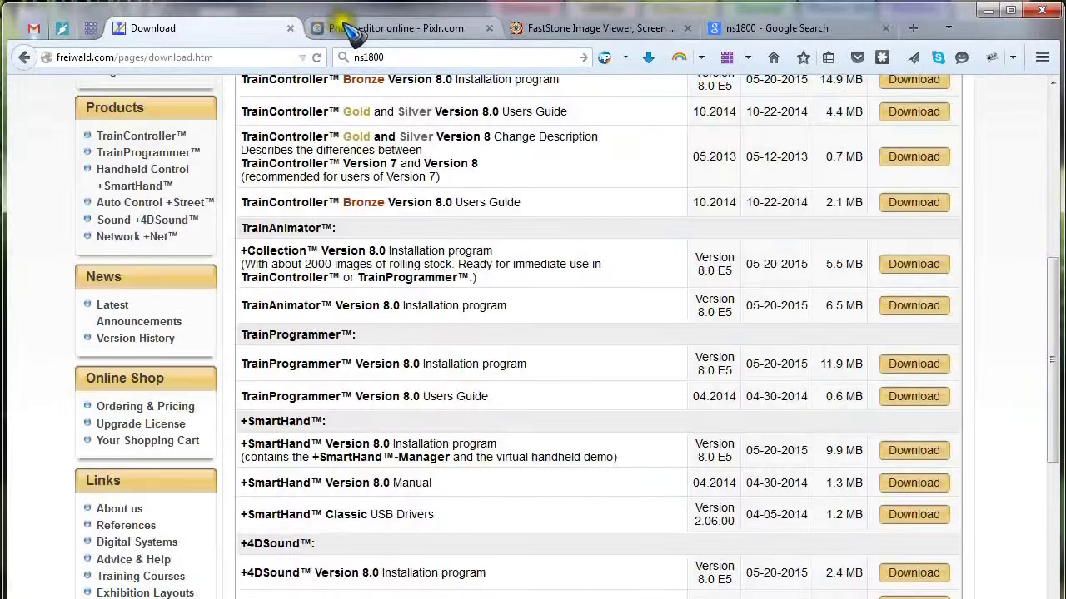
left_click(341, 27)
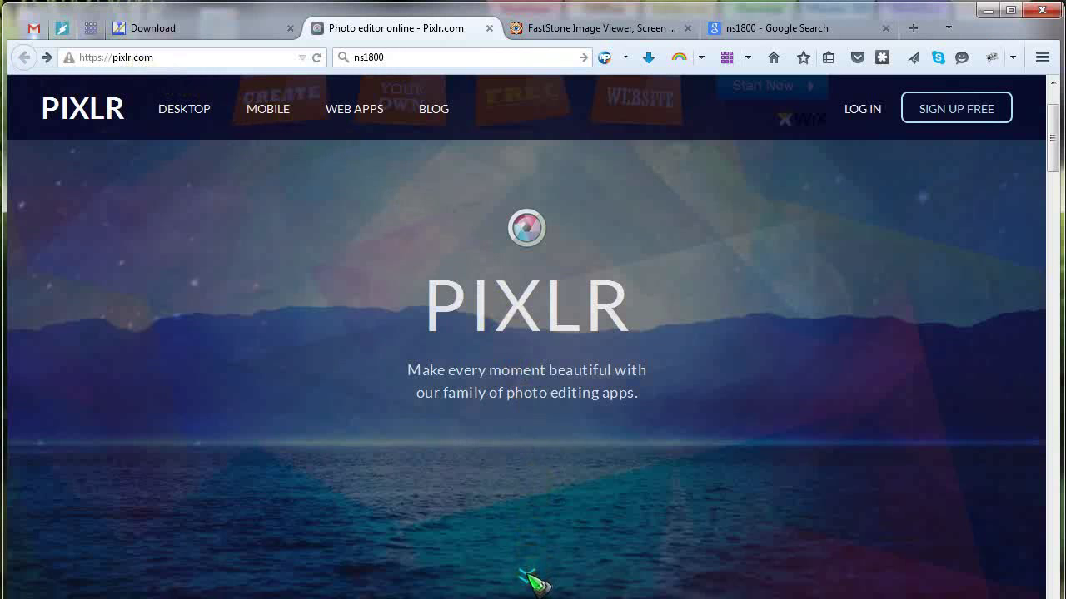
left_click(532, 581)
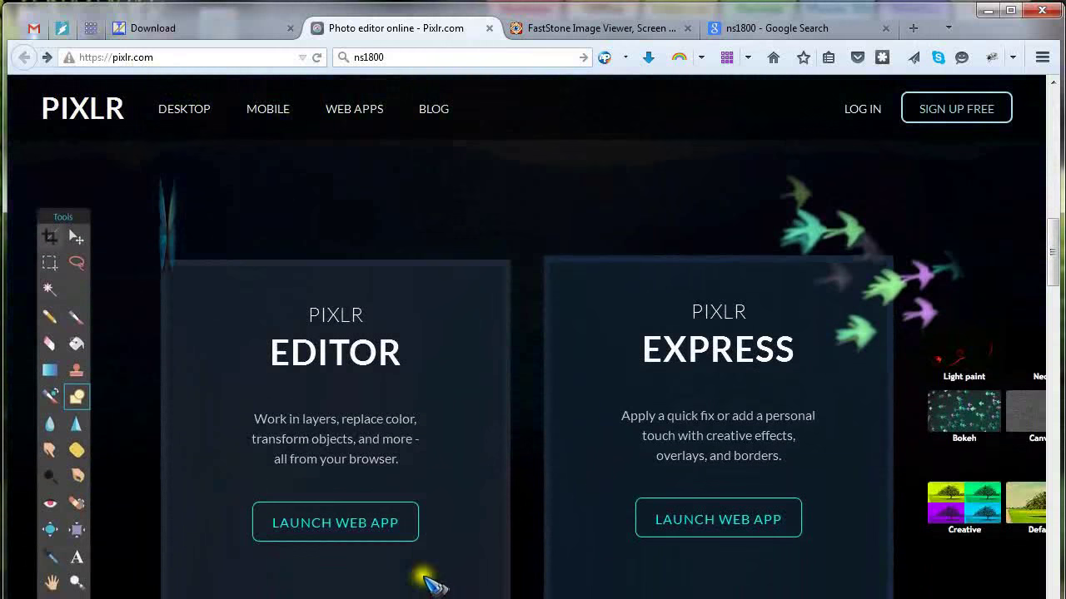
left_click(333, 521)
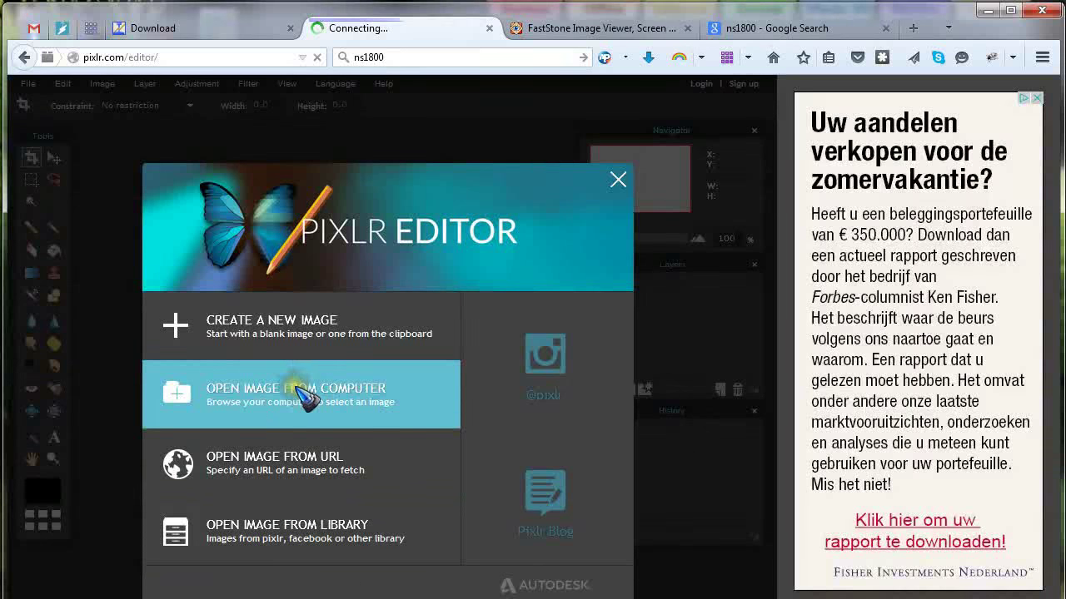
left_click(307, 398)
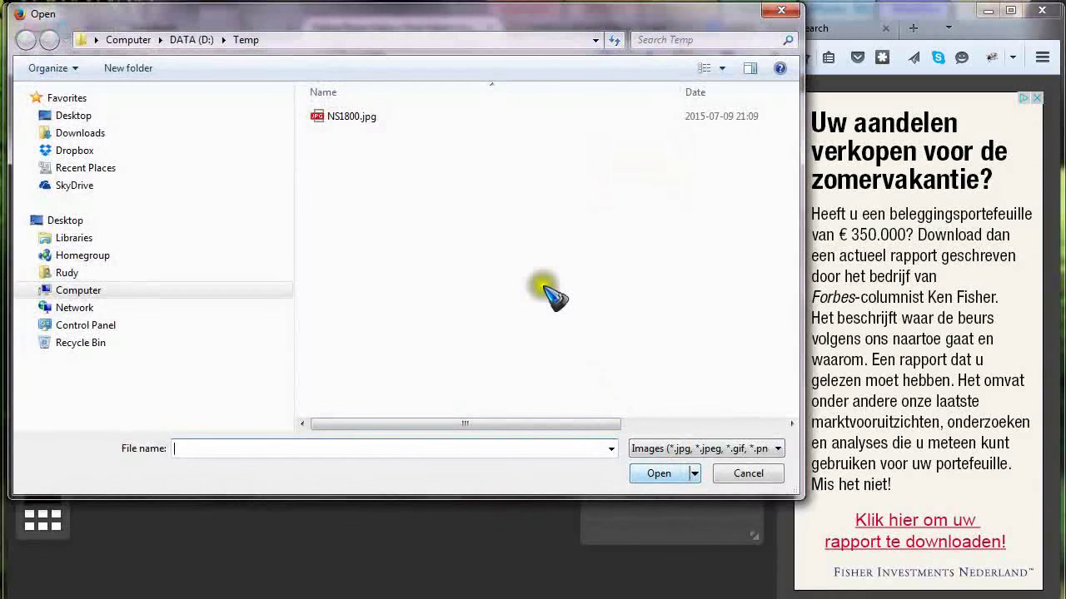
double_click(378, 119)
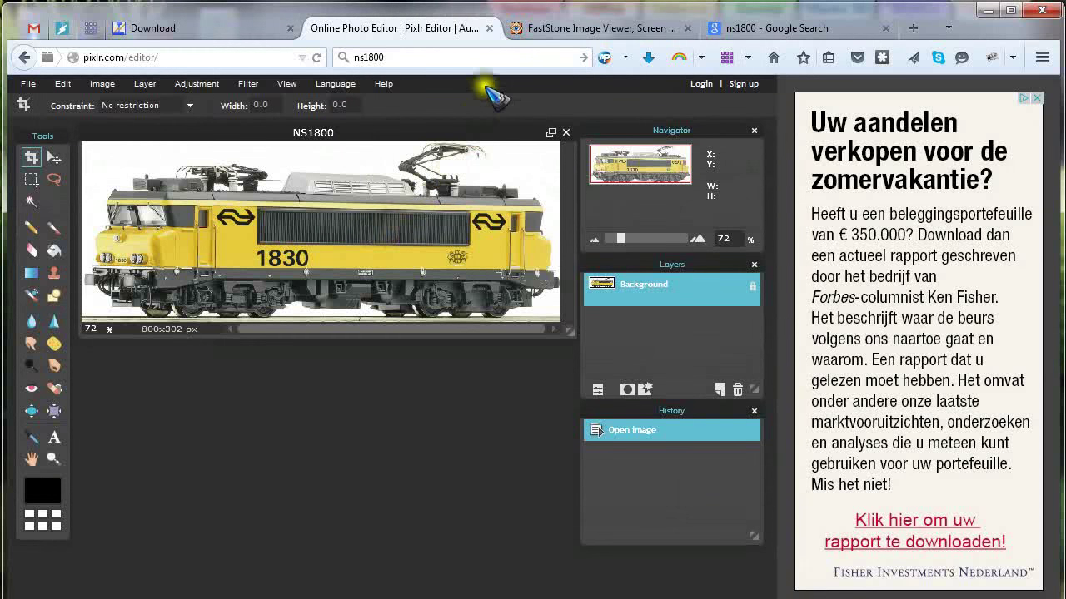
Examine the FastStone Image Viewer 5.3 entry on the FastStone website, including its description and download option.
left_click(554, 27)
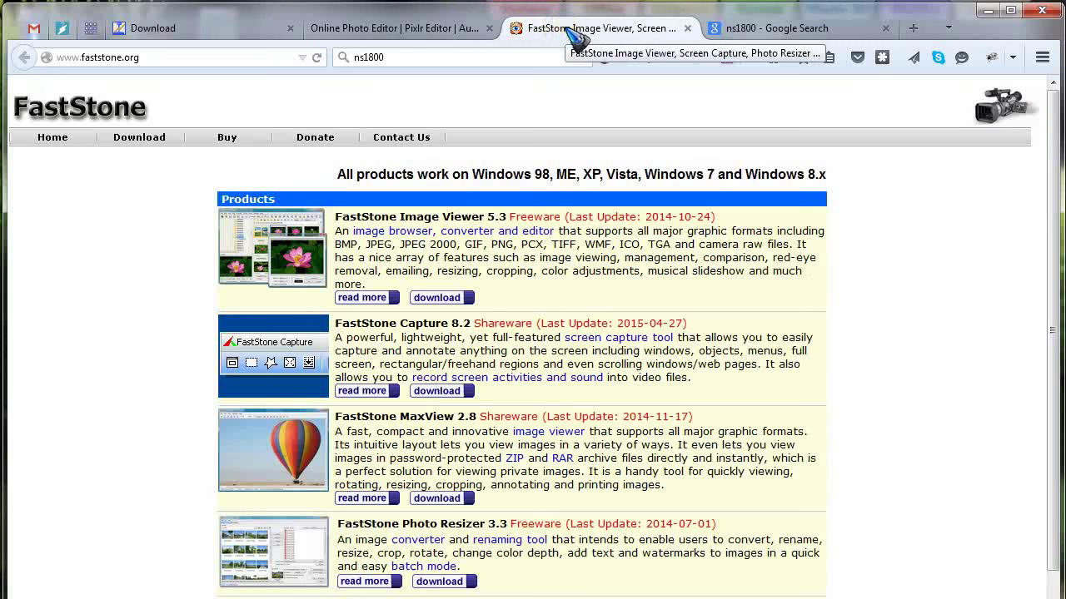
left_click(568, 31)
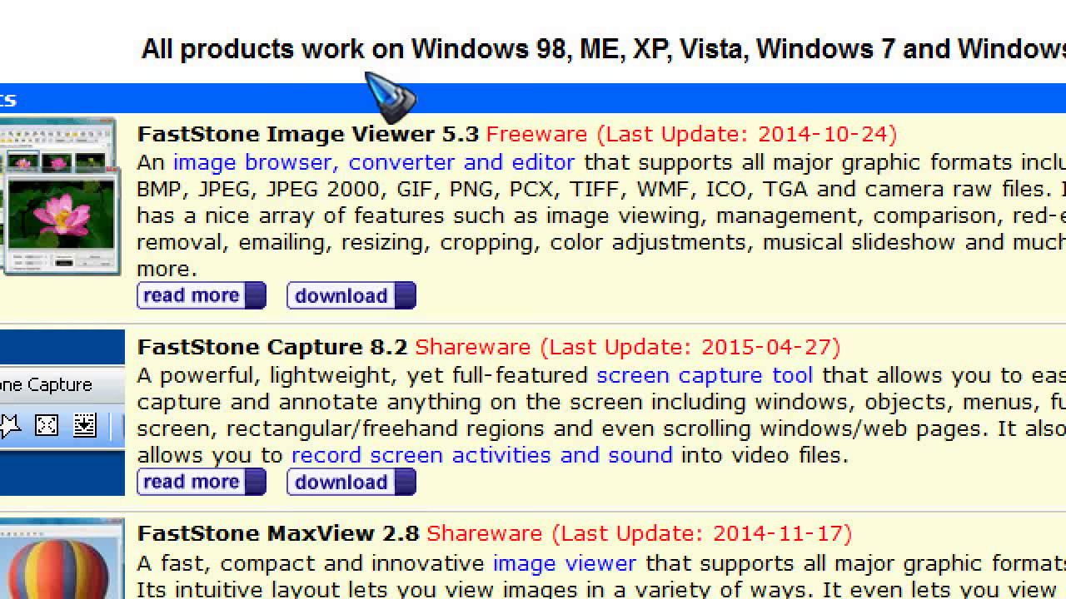
left_click(364, 293)
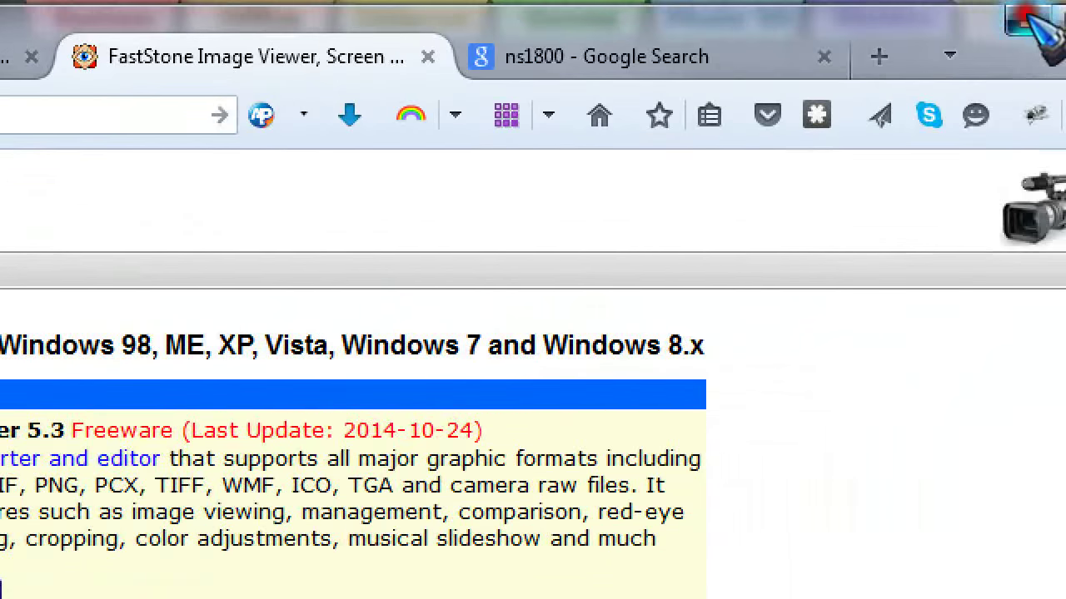
Minimize the browser, switch to the file manager and open NS1800.jpg in FastStone Image Viewer.
left_click(1029, 11)
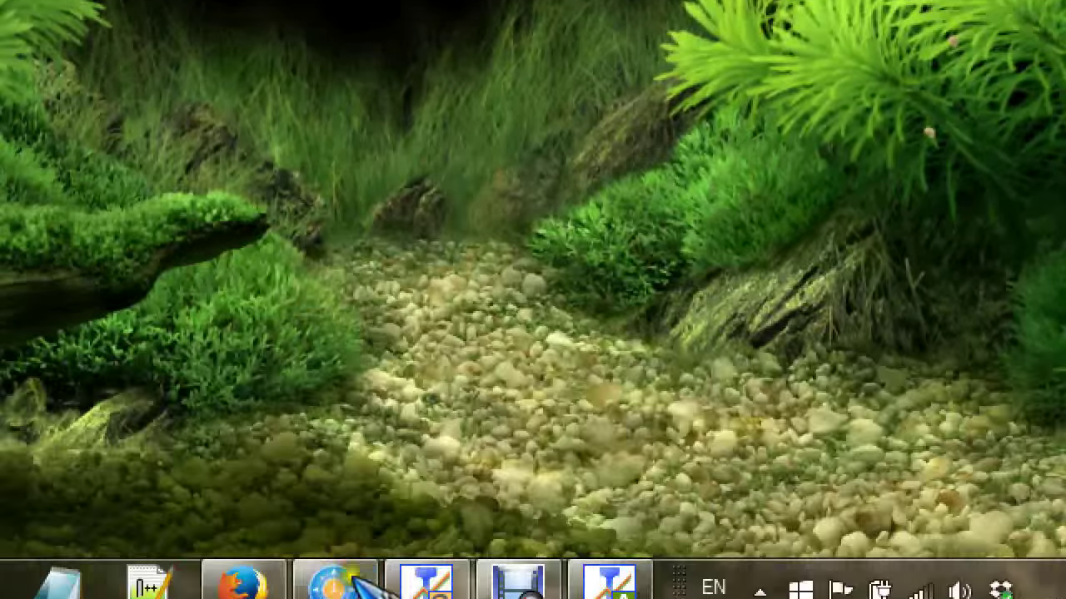
left_click(350, 582)
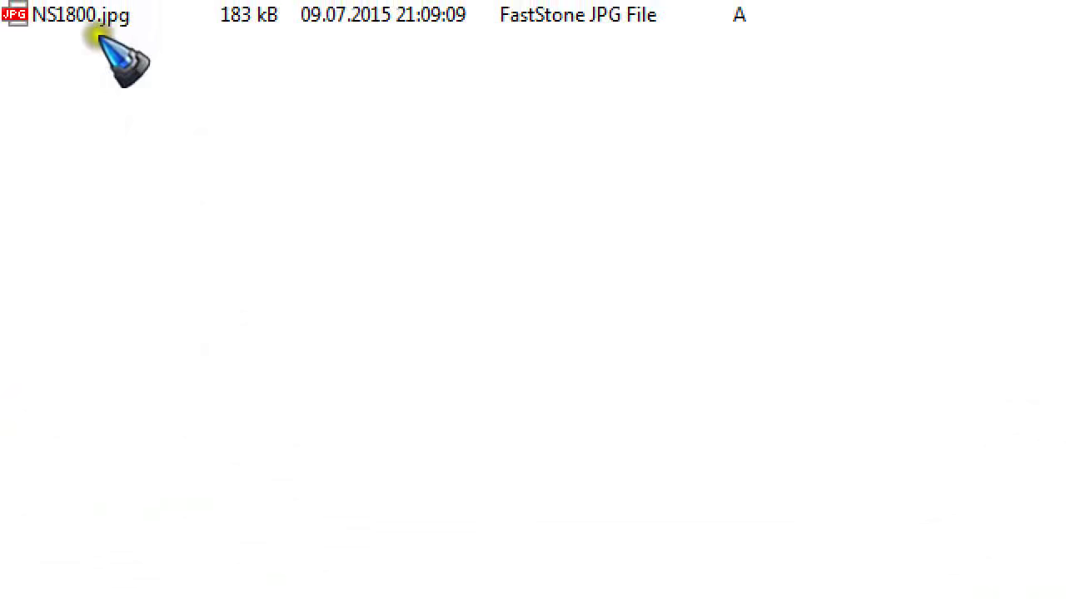
double_click(75, 18)
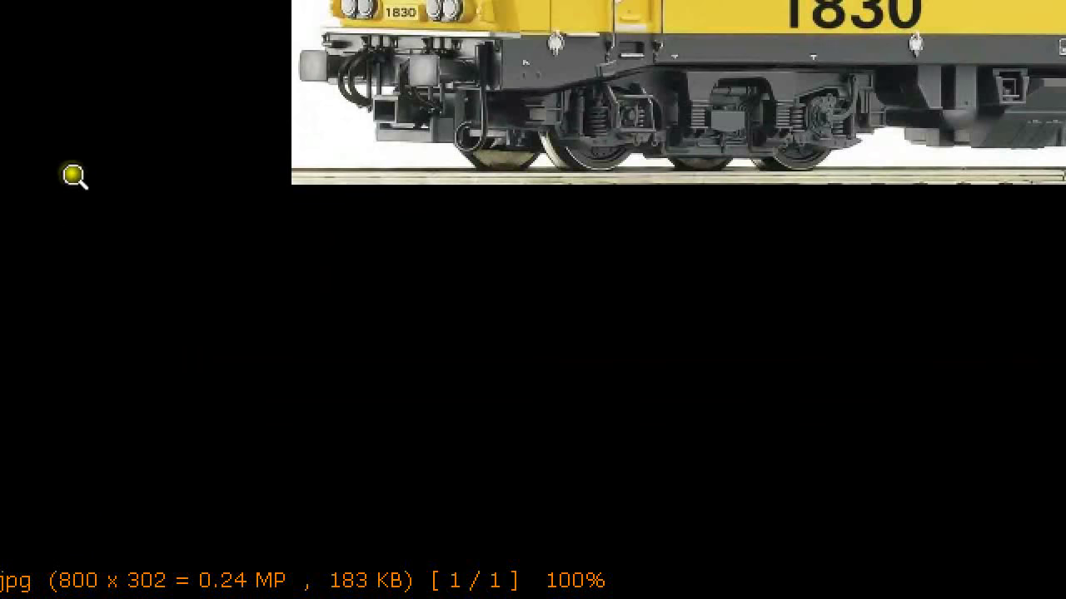
Crop the locomotive picture to 800 x 258 pixels, cutting off the raised pantograph's upper part and the rail below the wheels.
mouse_move(2, 10)
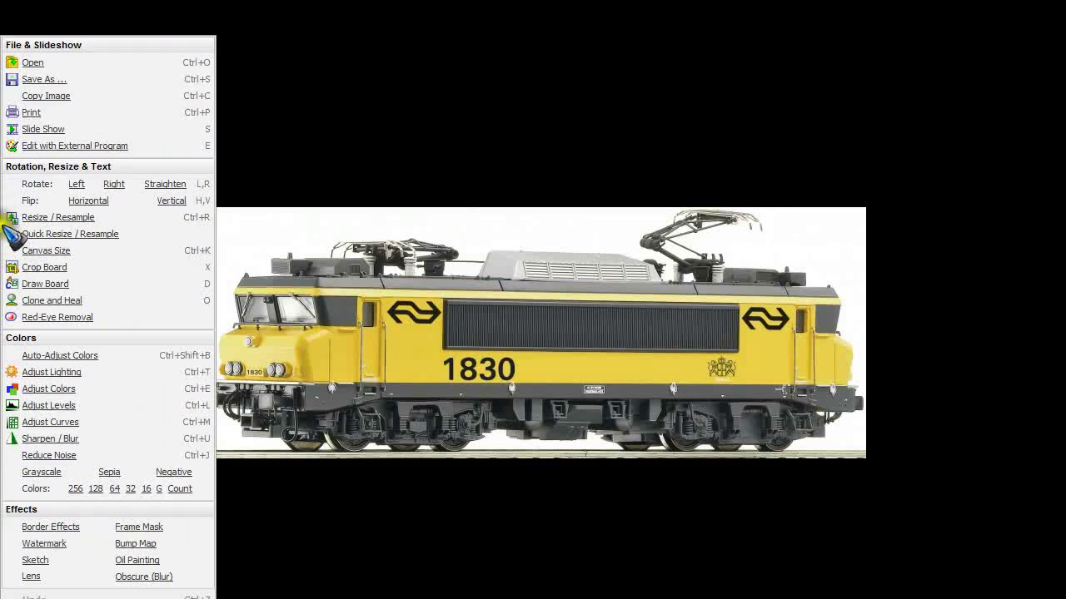
left_click(44, 269)
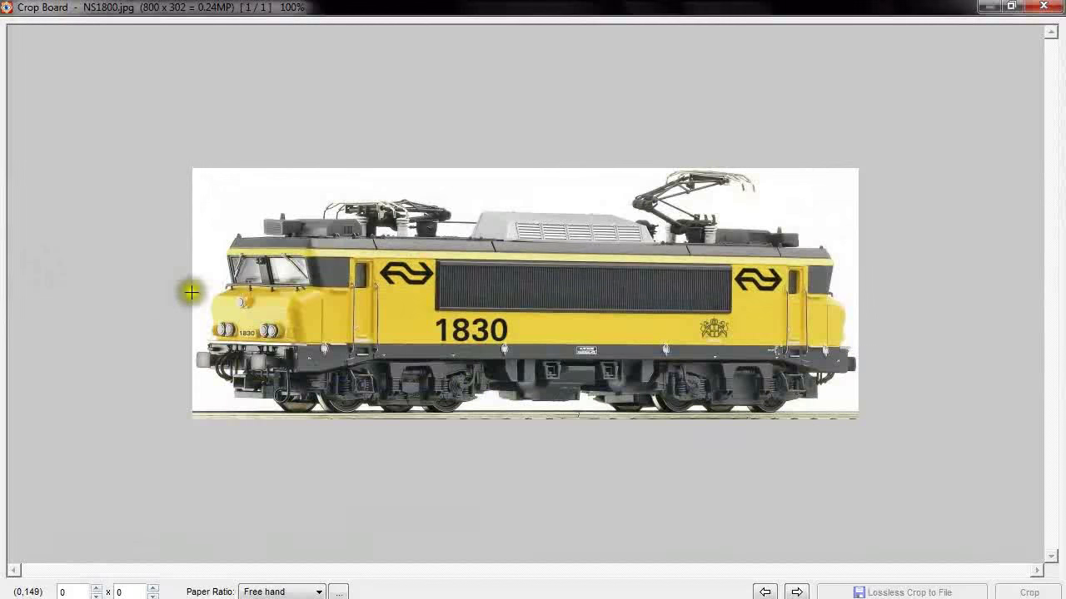
left_click_drag(190, 194, 858, 411)
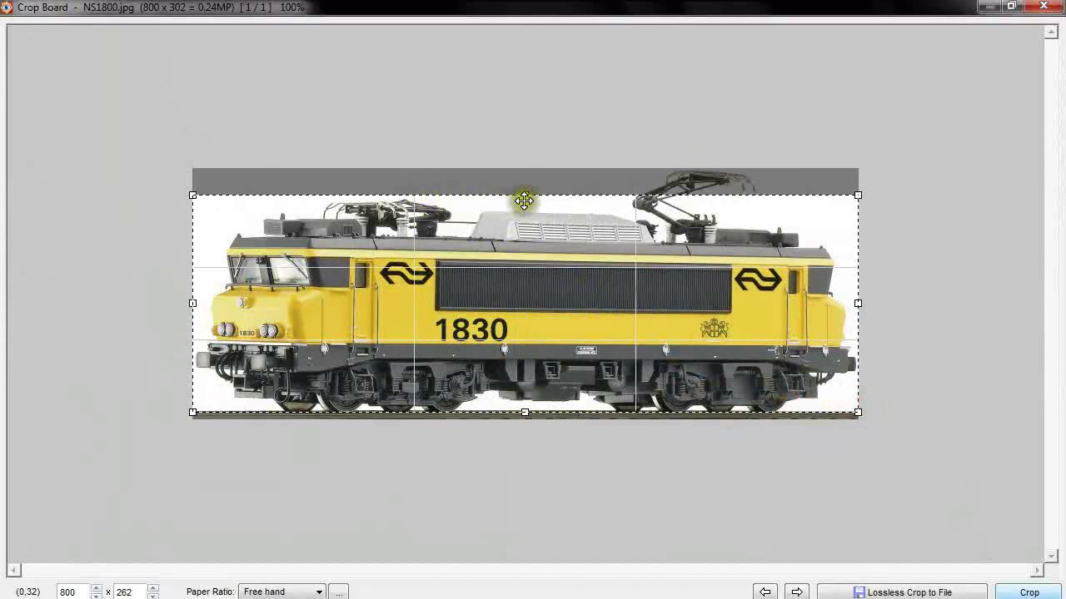
left_click_drag(524, 195, 524, 198)
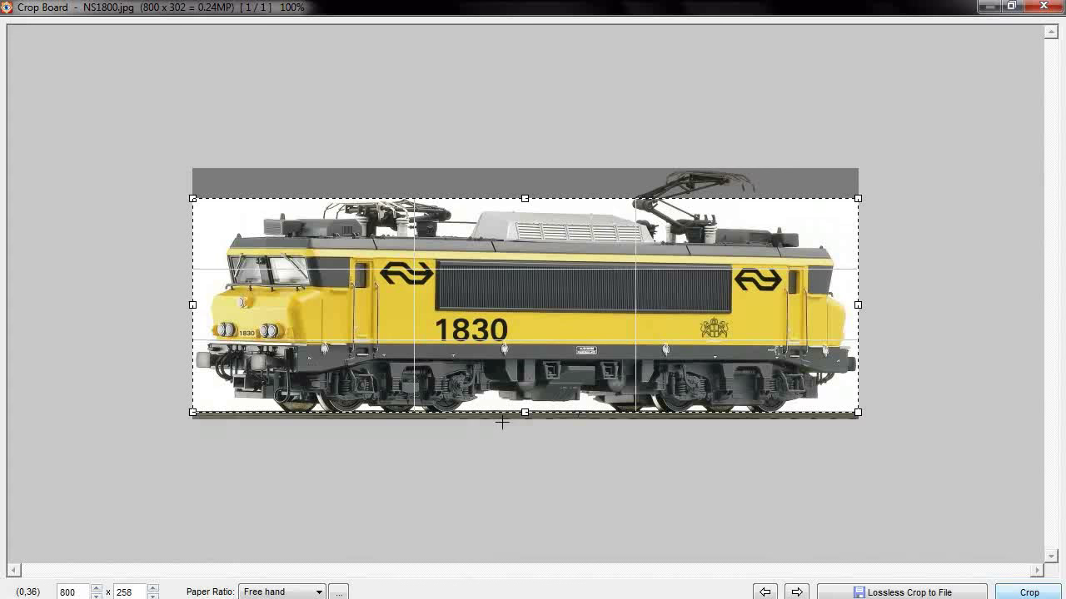
key("Return")
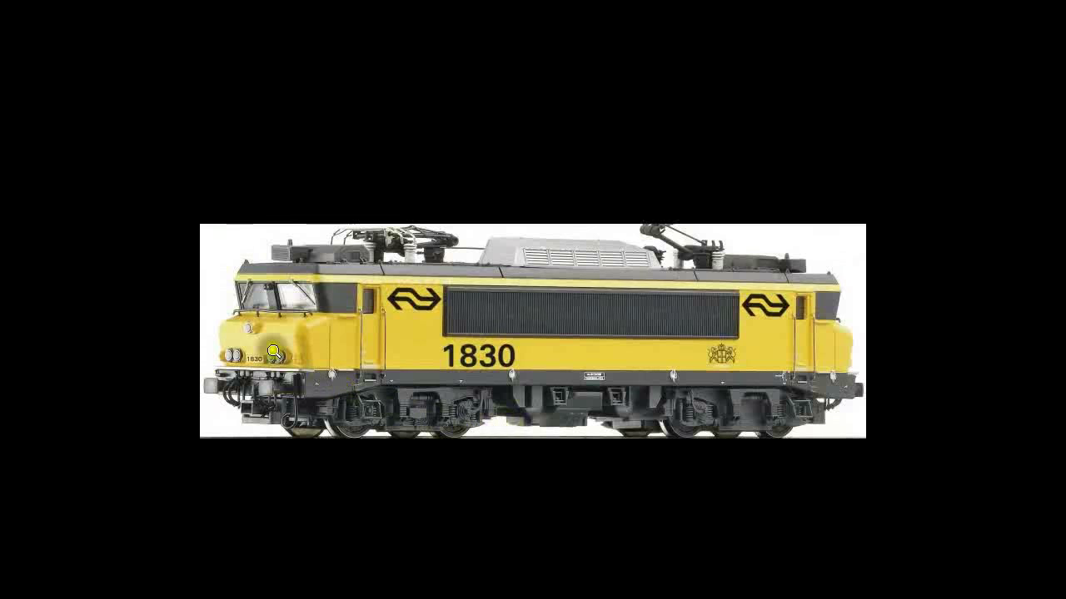
Resize the cropped picture to a height of 48 pixels with the aspect ratio preserved.
mouse_move(7, 301)
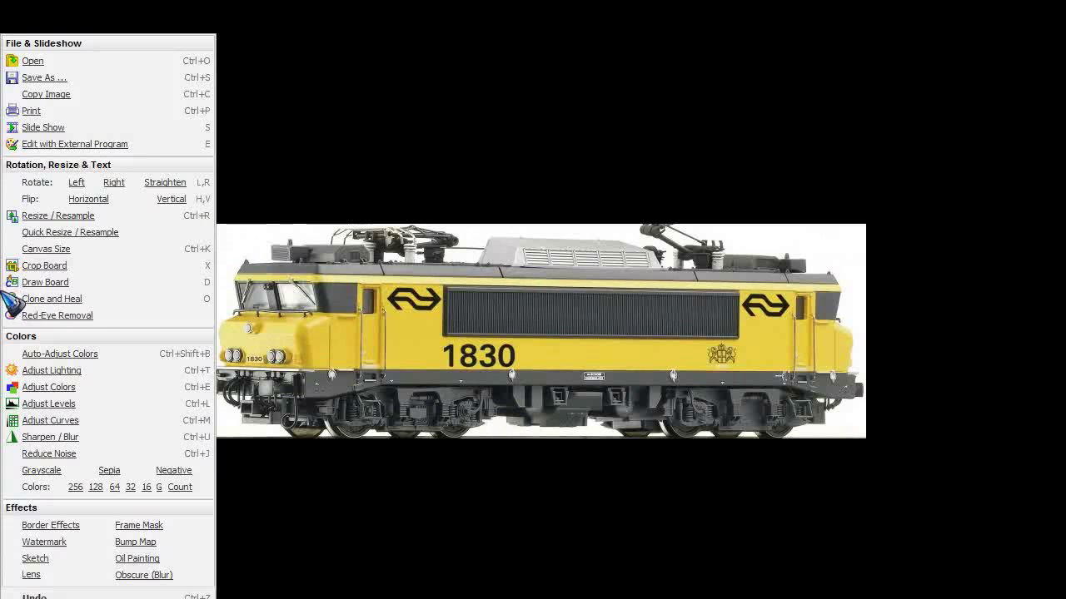
left_click(55, 218)
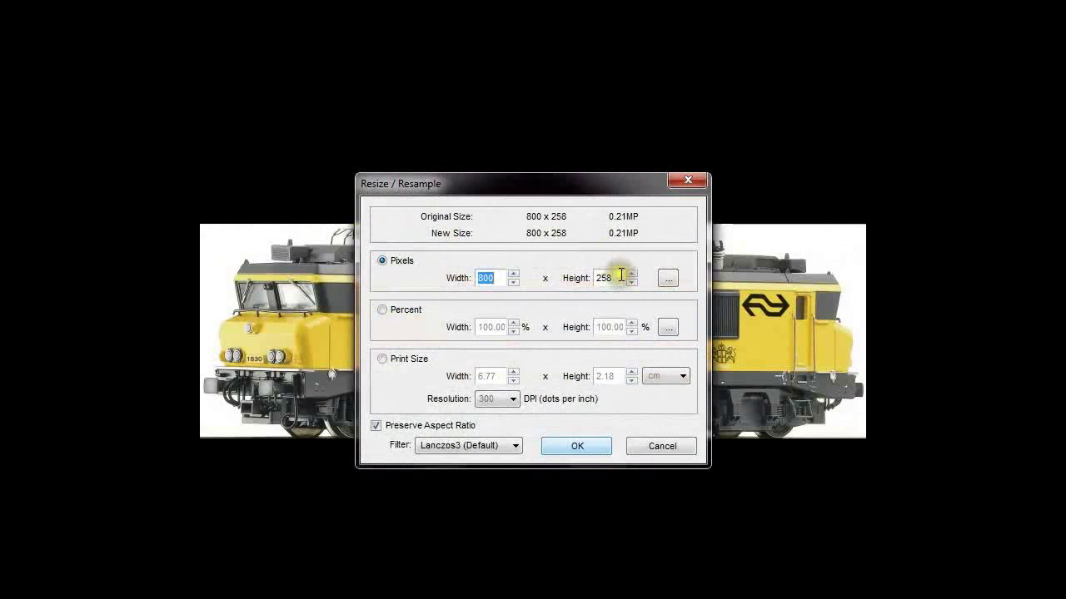
double_click(620, 275)
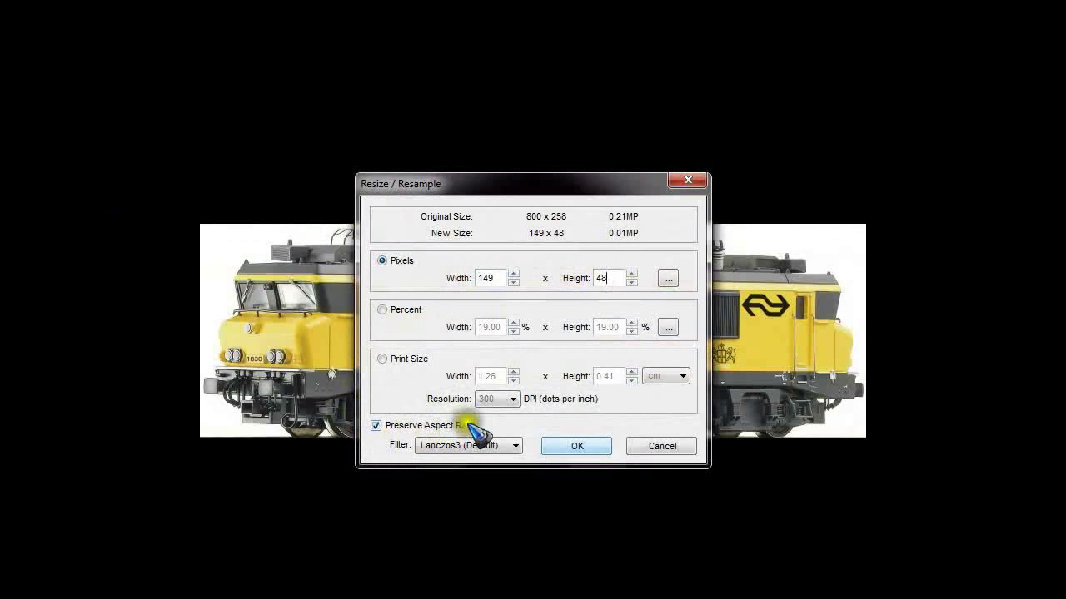
left_click(576, 444)
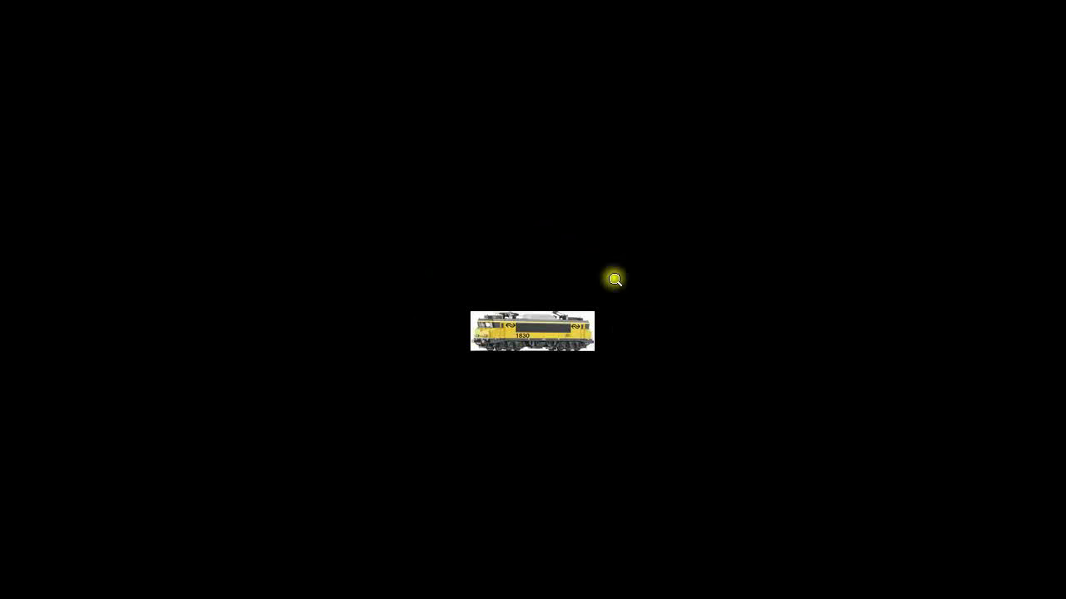
Save the resized locomotive picture as NS1800_48.jpg in the Temp folder and close the image viewer.
mouse_move(113, 592)
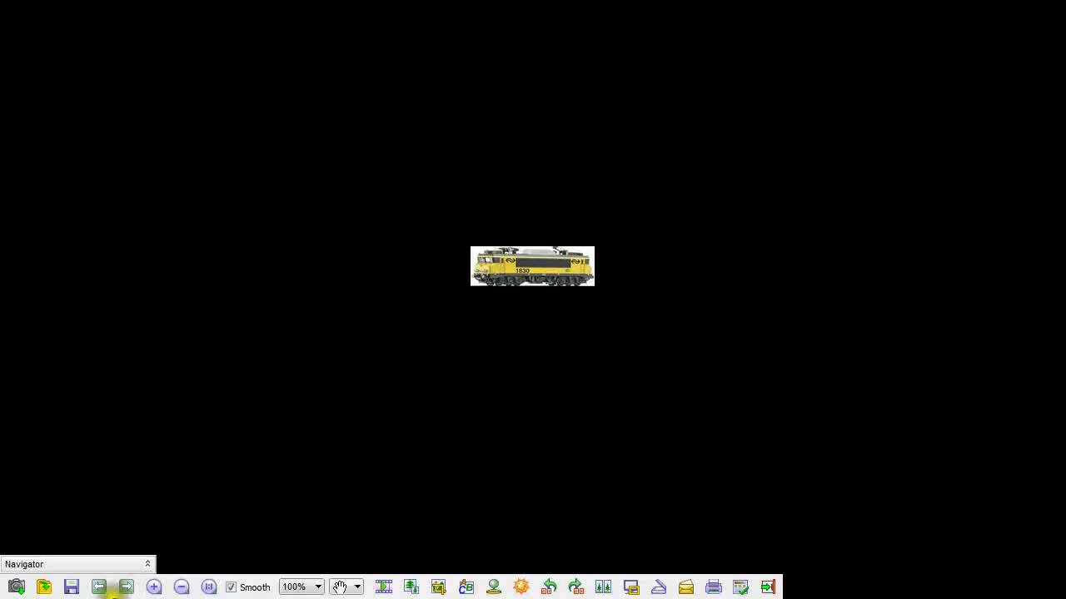
left_click(71, 586)
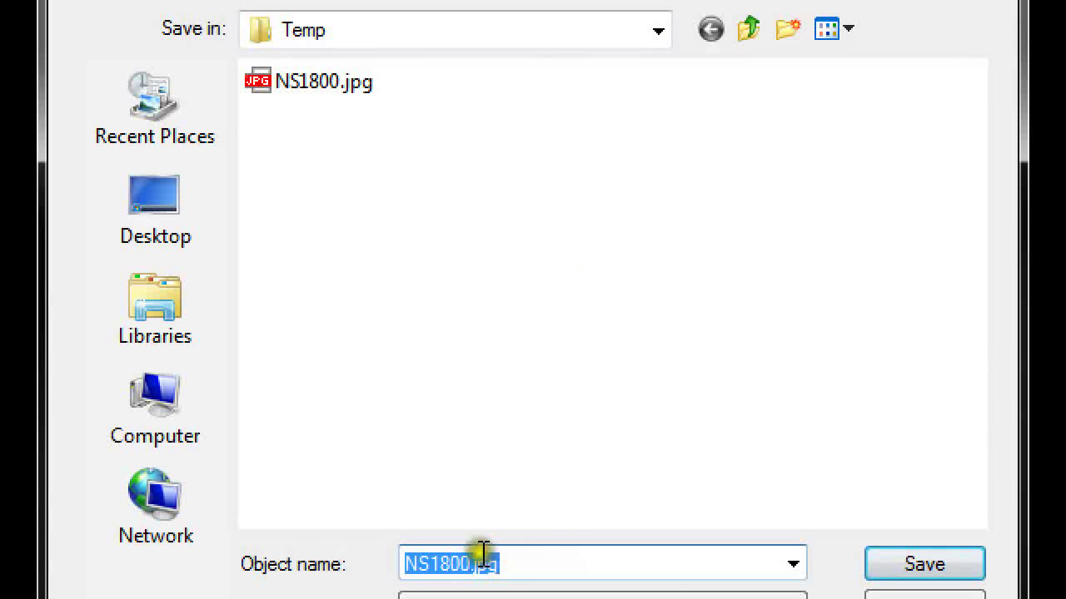
left_click(472, 564)
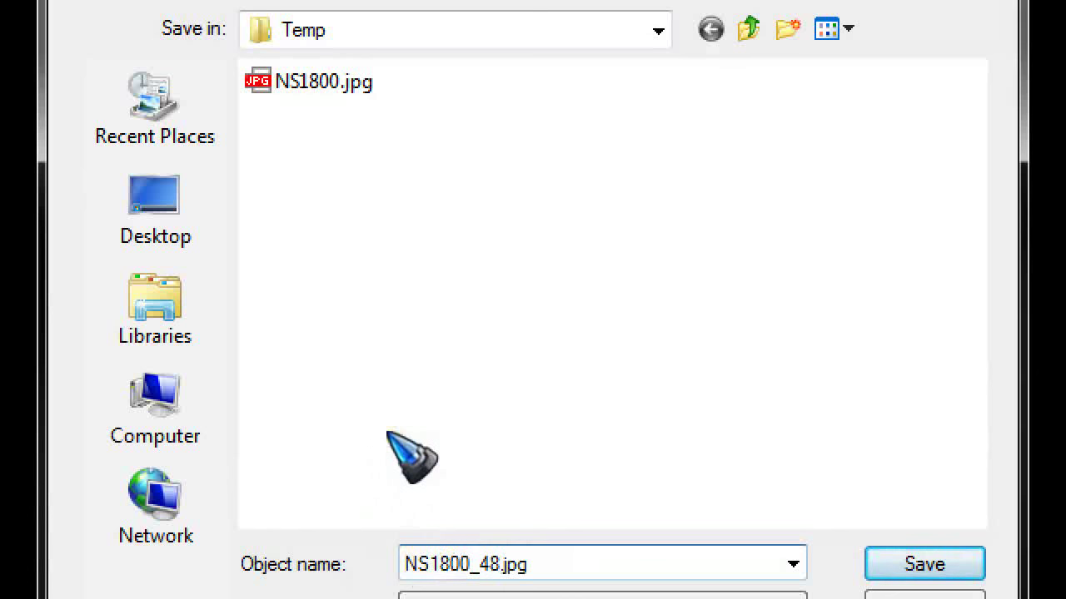
left_click(909, 561)
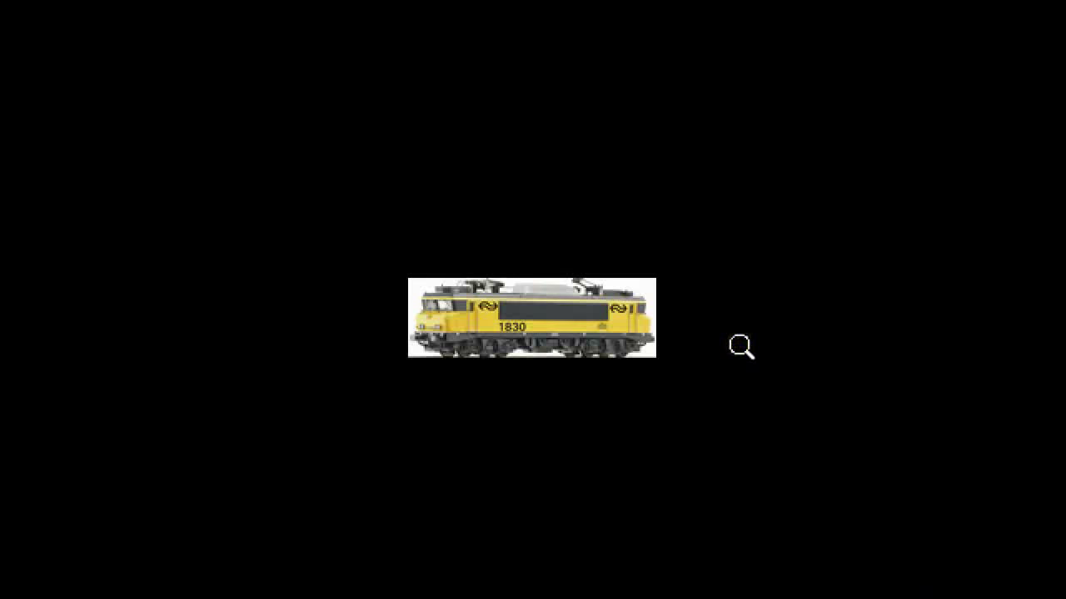
key("Escape")
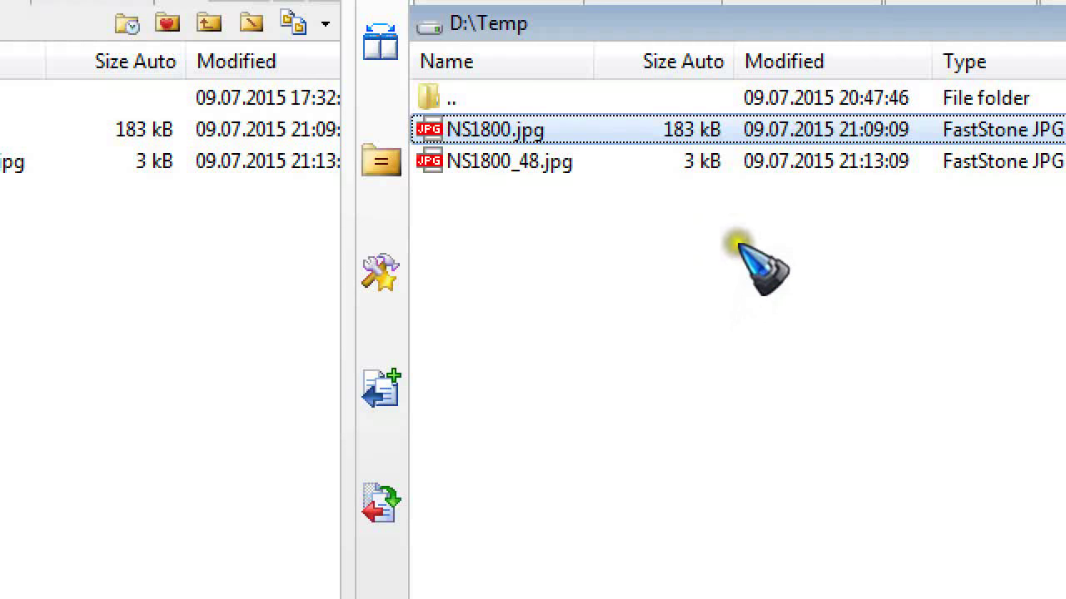
Minimize the file manager, switch to TrainAnimator and load NS1800_48.jpg from the refreshed Temp folder.
left_click(429, 125)
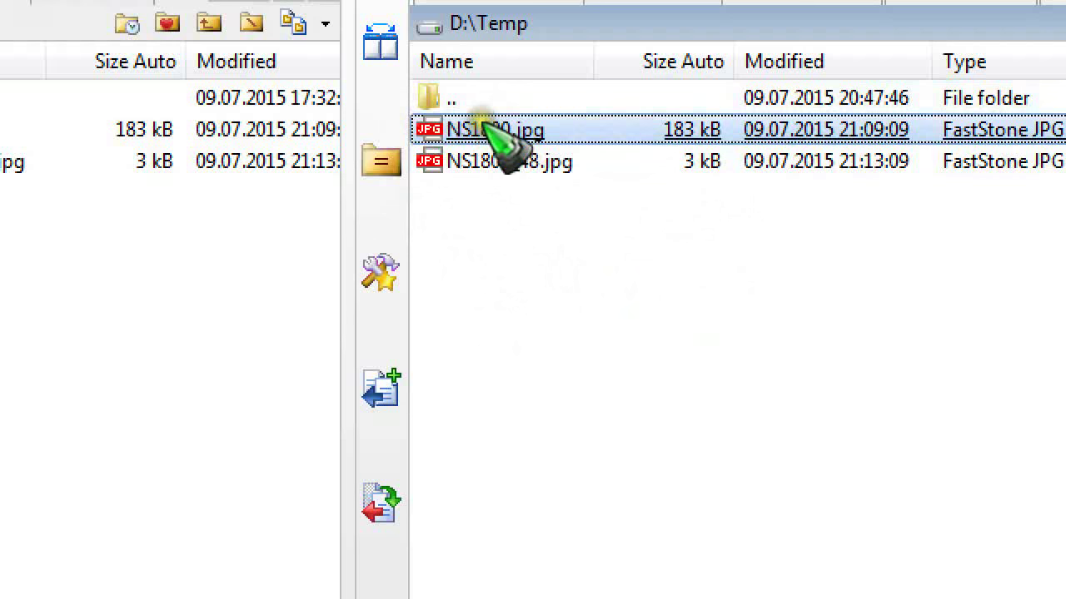
left_click(516, 170)
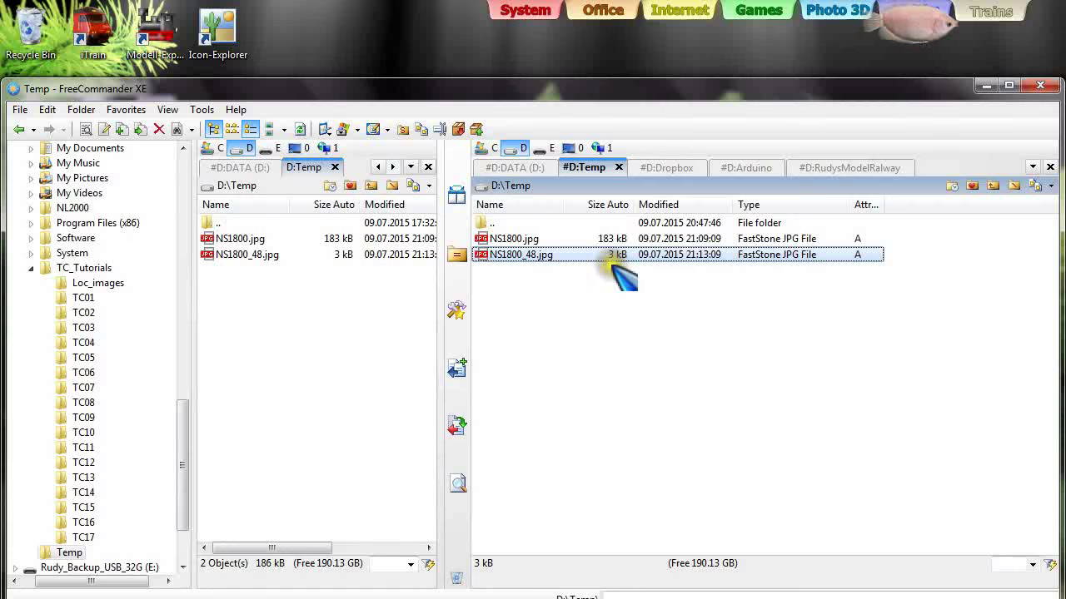
left_click(994, 96)
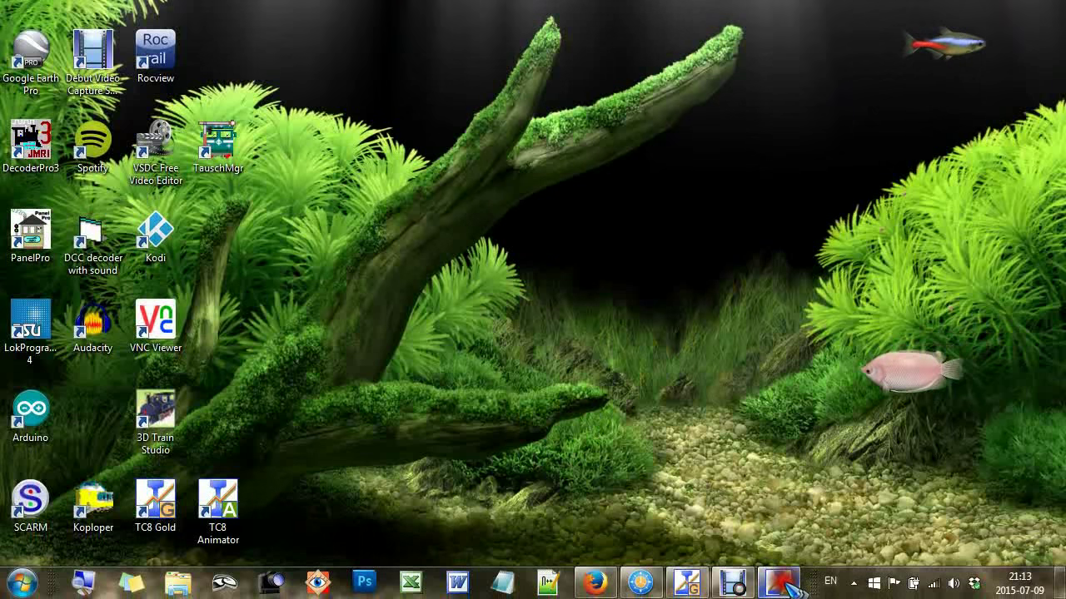
left_click(782, 585)
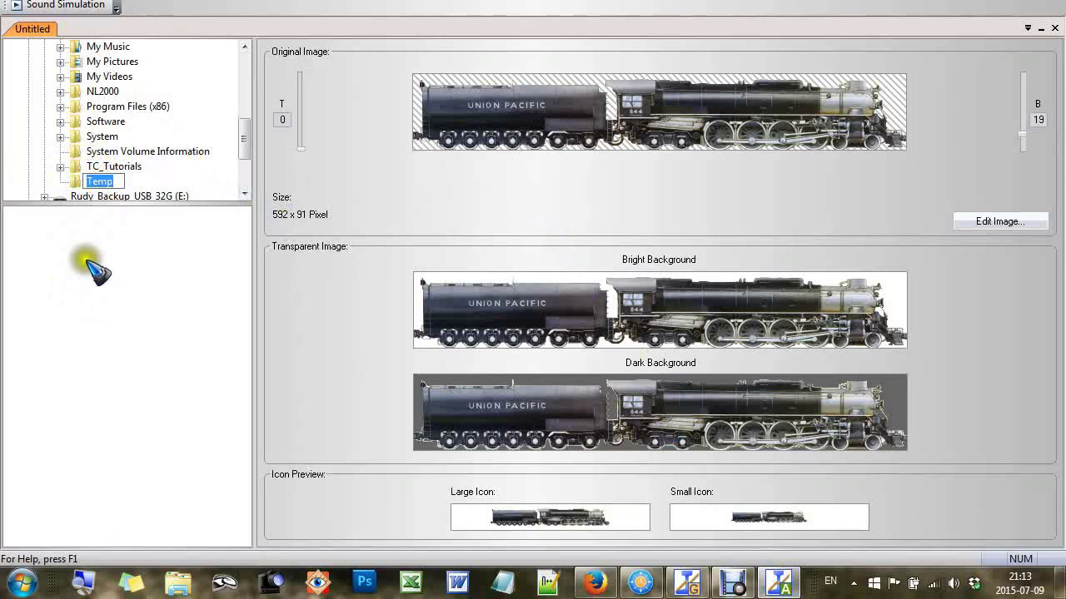
left_click(103, 136)
left_click(104, 122)
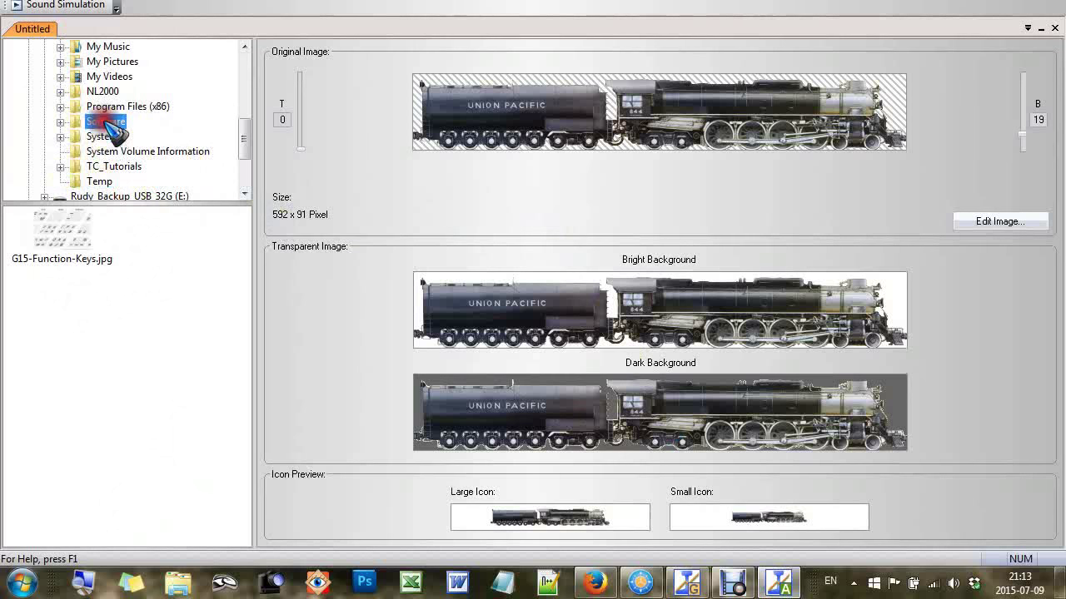
left_click(100, 182)
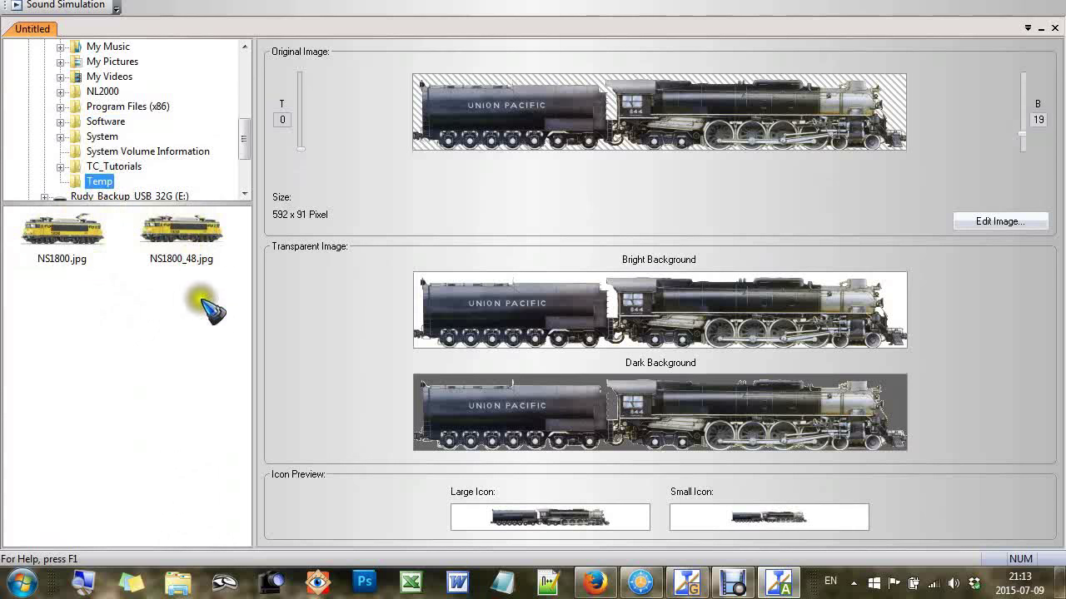
left_click(194, 237)
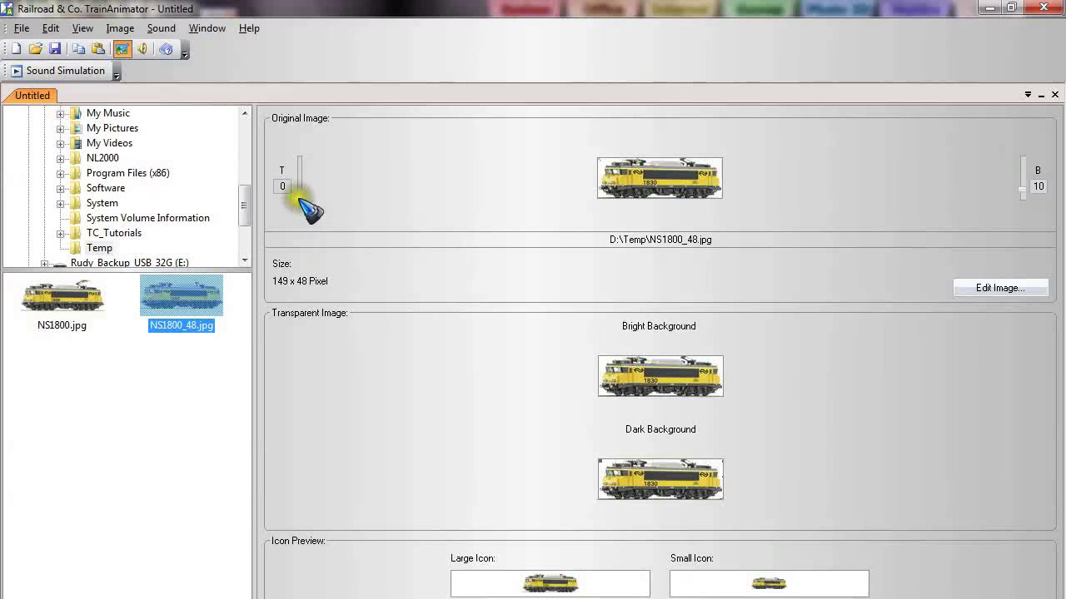
Try out different T and B levels on the locomotive picture, ending at T 0 and B 10.
left_click_drag(303, 196, 303, 186)
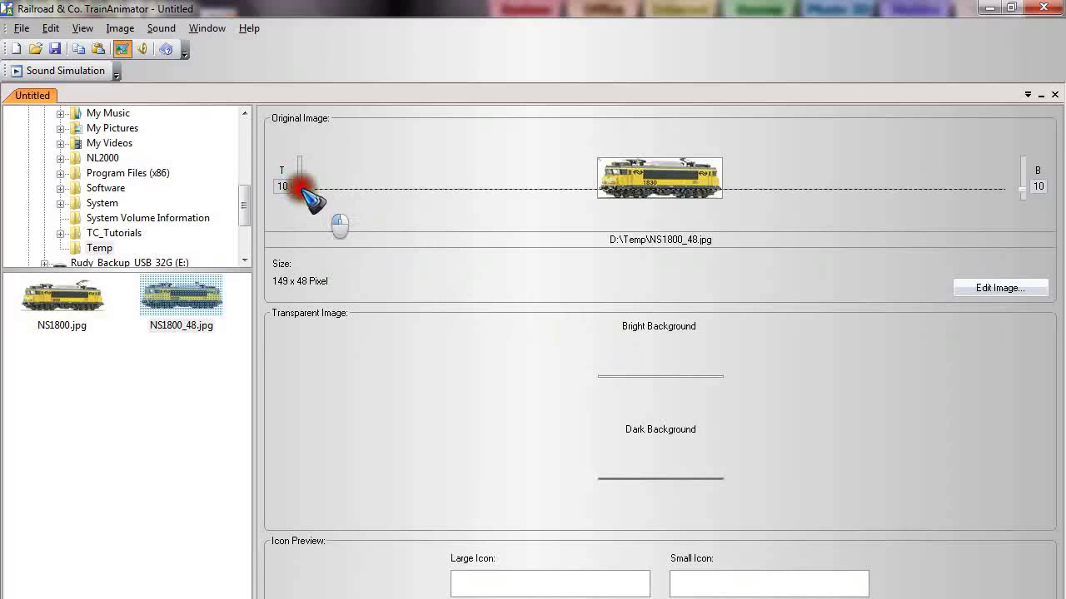
left_click_drag(310, 197, 337, 235)
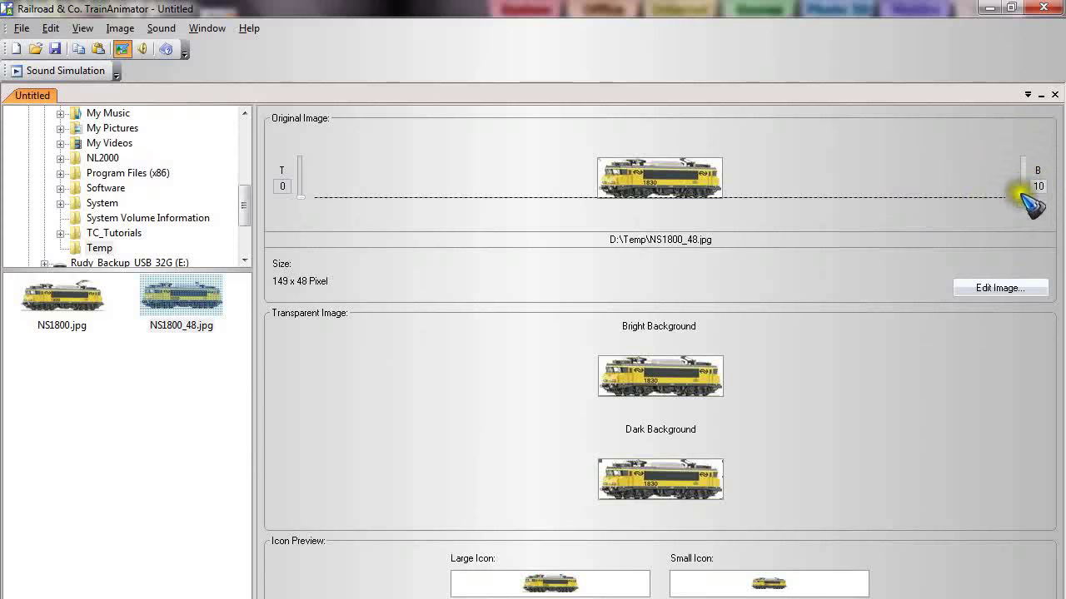
left_click_drag(1020, 186, 1024, 169)
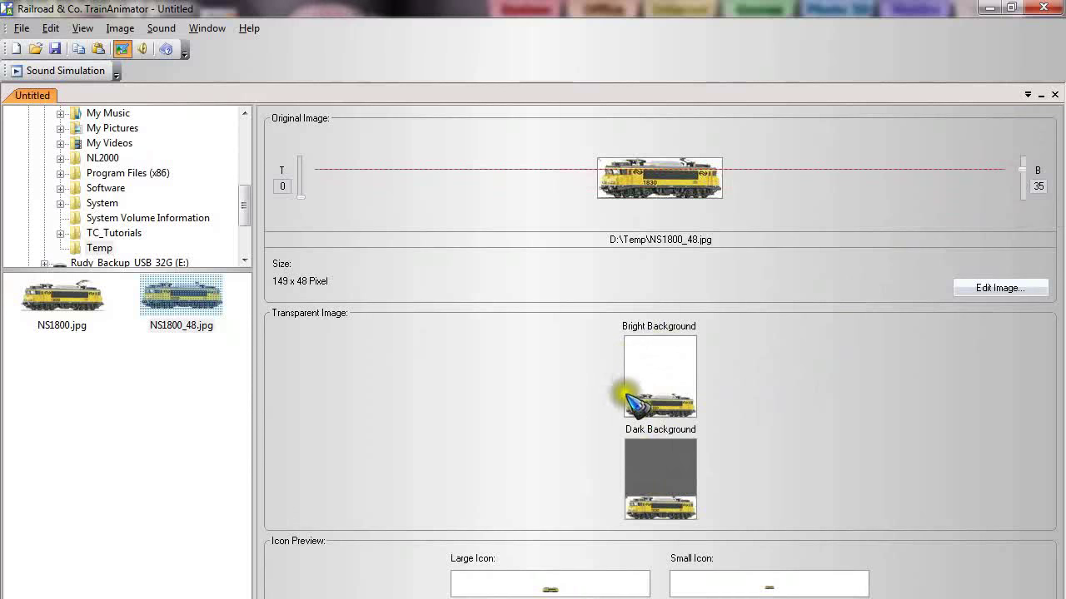
mouse_move(1024, 170)
left_mouse_down()
mouse_move(1029, 210)
mouse_move(1022, 190)
left_mouse_up()
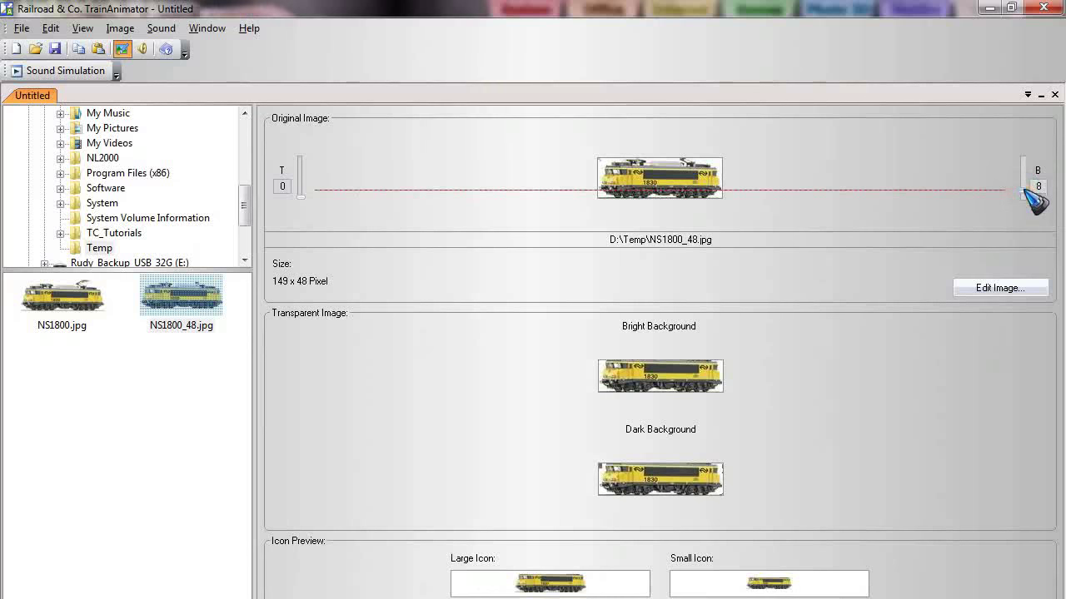
left_click_drag(1022, 191, 1022, 189)
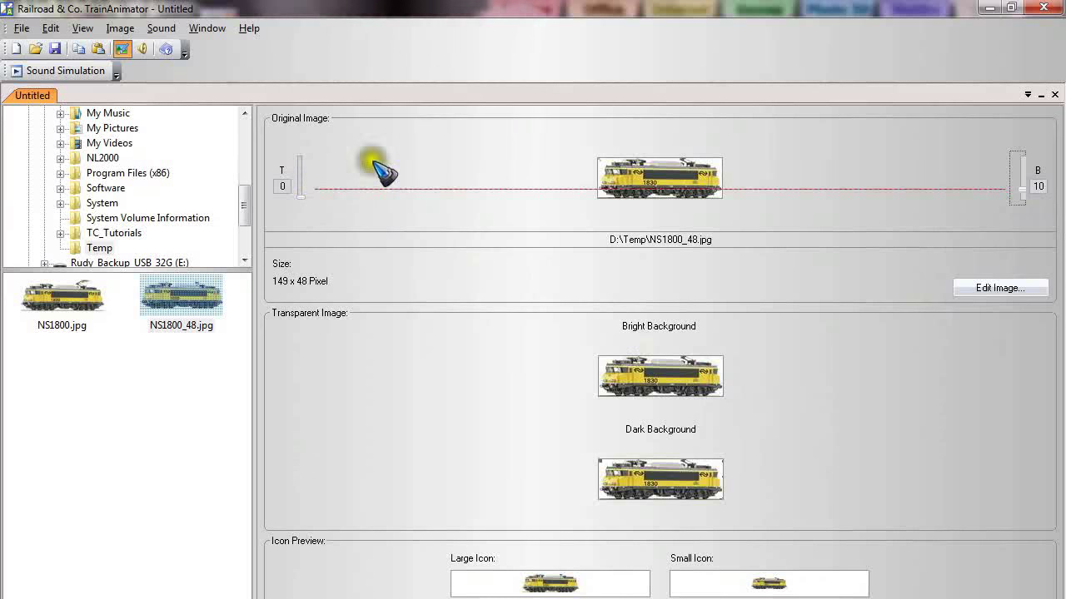
left_click(568, 211)
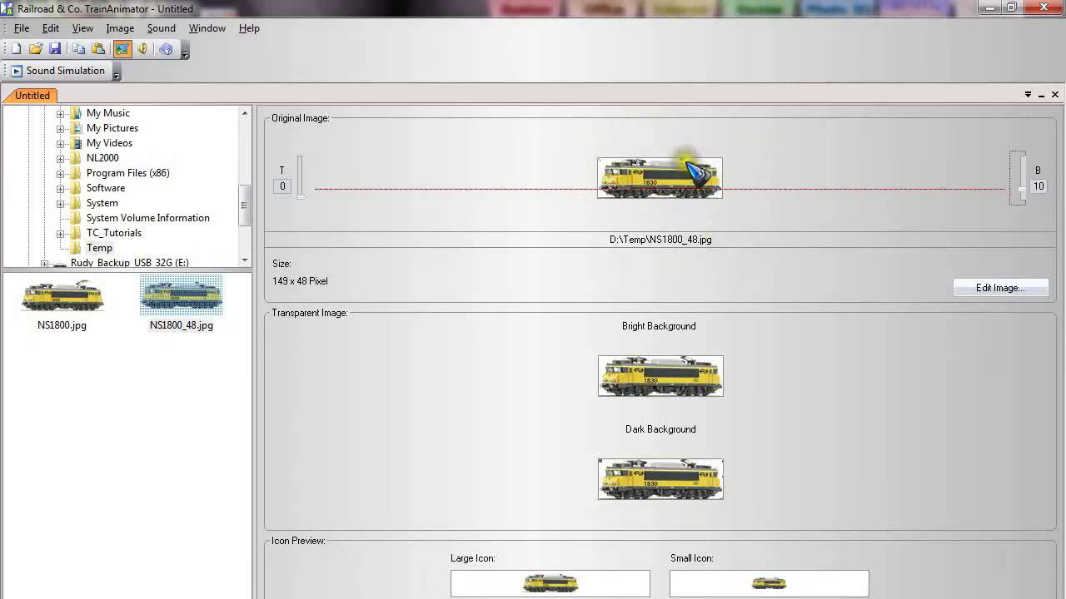
In the image editor without pixel grid, cover the white area above and ahead of the front cab's roof with transparent filled rectangles.
left_click(999, 288)
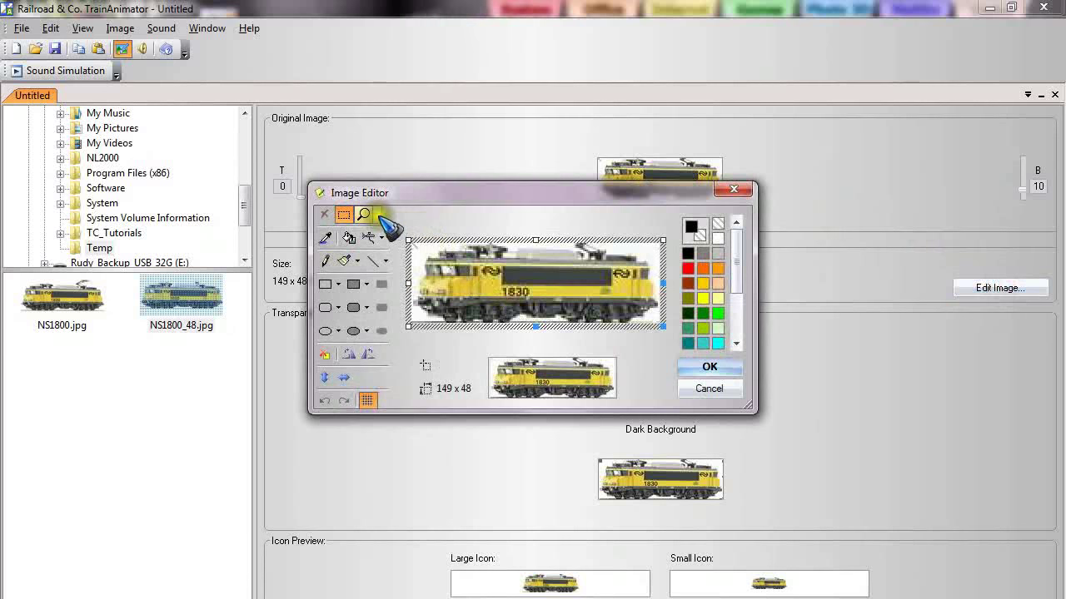
mouse_move(376, 215)
left_mouse_down()
mouse_move(437, 233)
mouse_move(425, 385)
left_mouse_up()
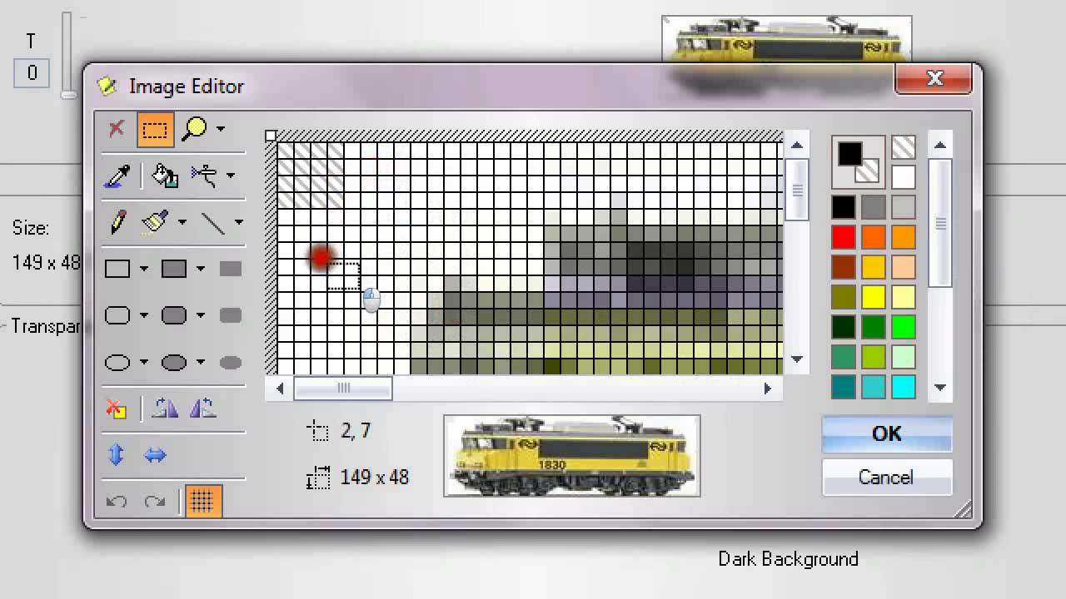
left_click(200, 501)
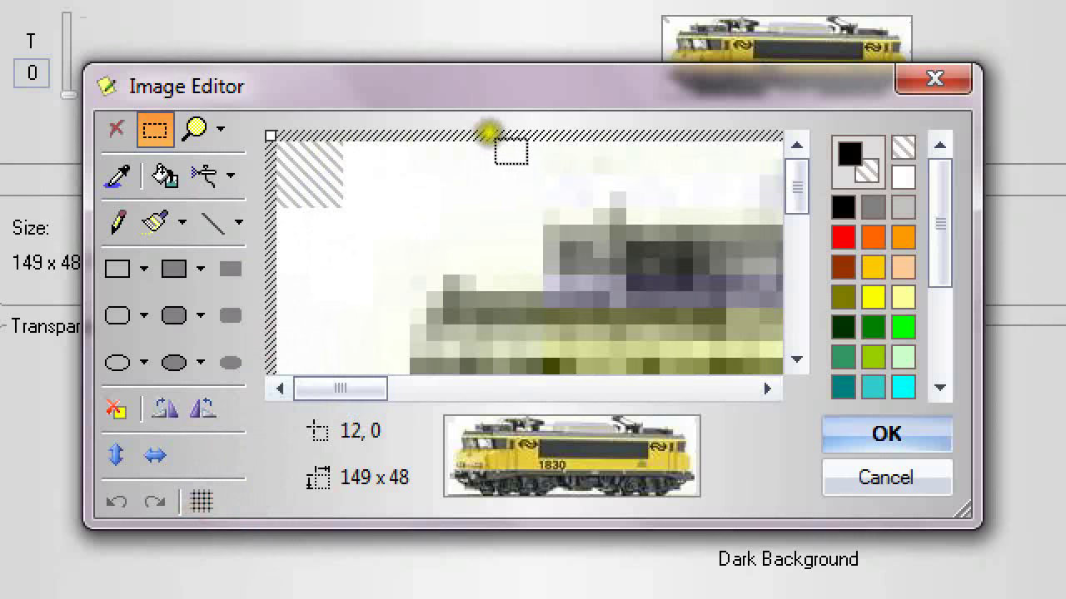
left_click(902, 148)
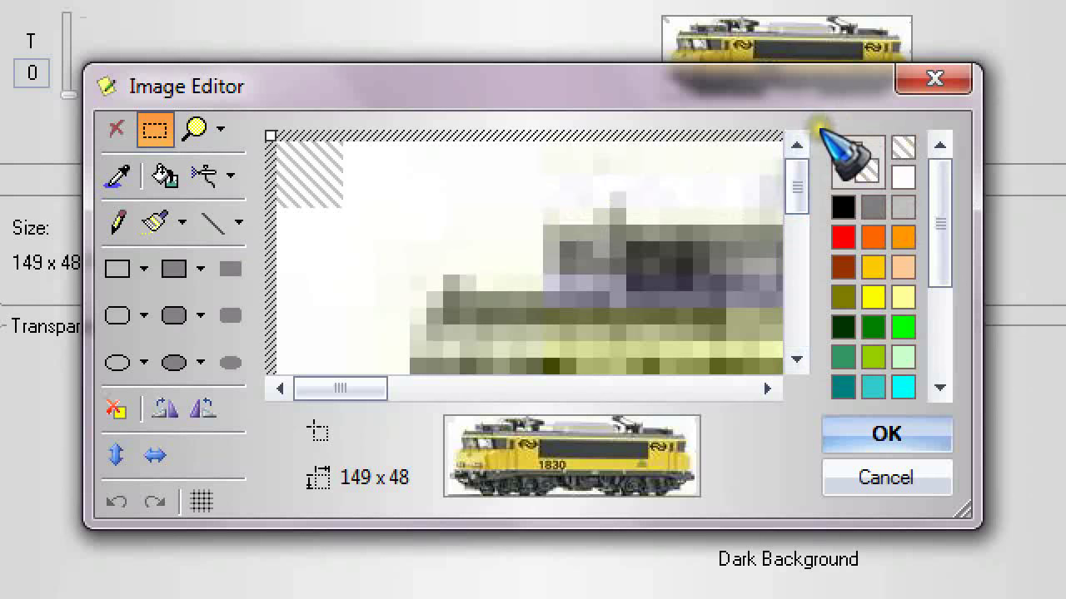
left_click(177, 271)
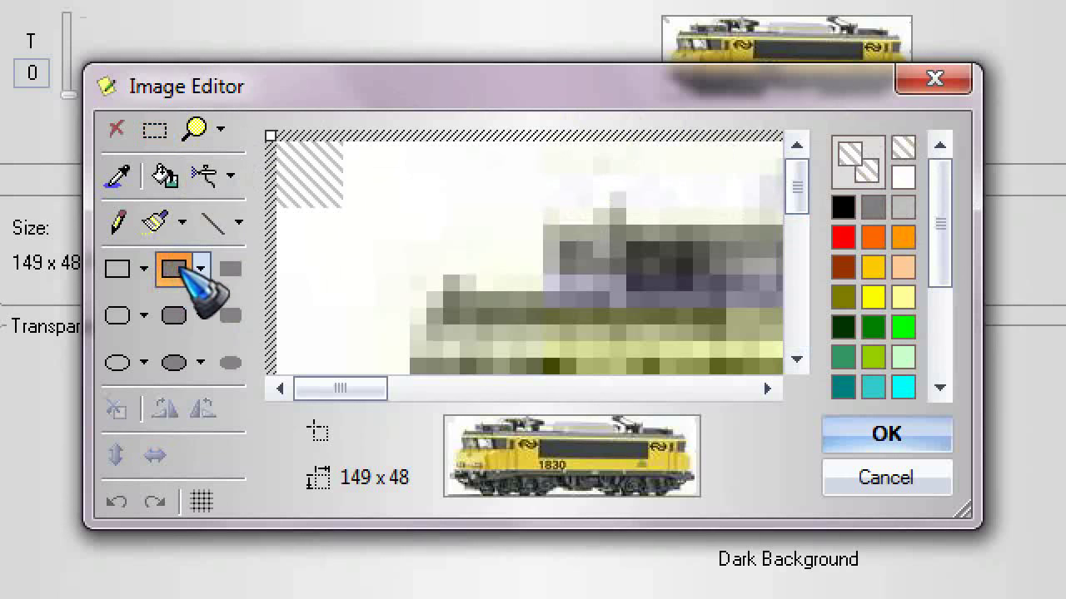
mouse_move(280, 142)
left_mouse_down()
mouse_move(361, 140)
mouse_move(521, 163)
mouse_move(749, 213)
left_mouse_up()
mouse_move(286, 230)
left_mouse_down()
mouse_move(440, 238)
mouse_move(525, 272)
left_mouse_up()
mouse_move(293, 291)
left_mouse_down()
mouse_move(409, 312)
mouse_move(406, 344)
left_mouse_up()
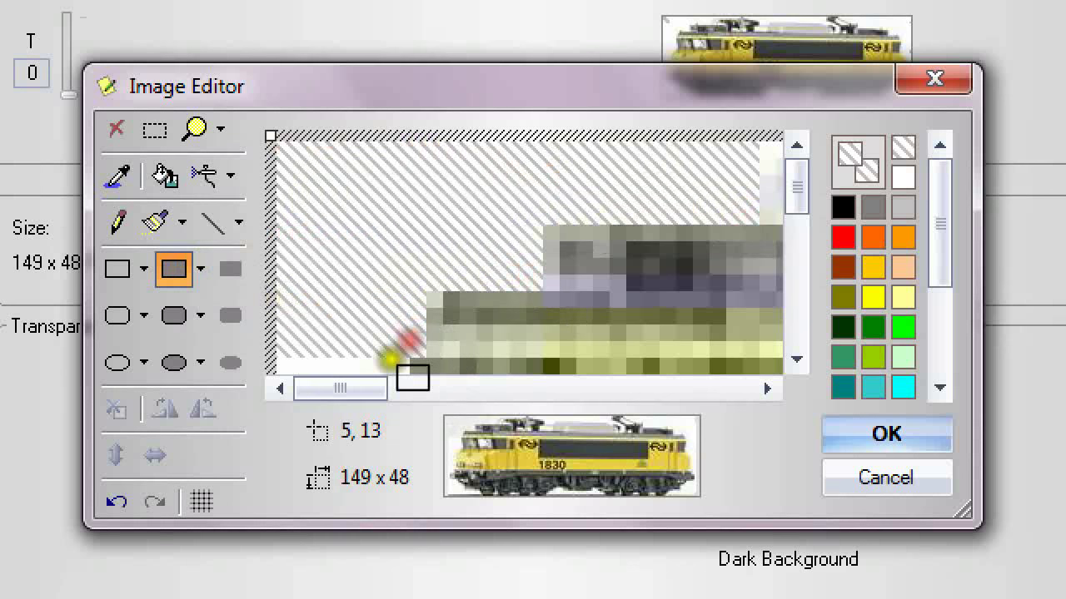
left_click_drag(281, 366, 398, 363)
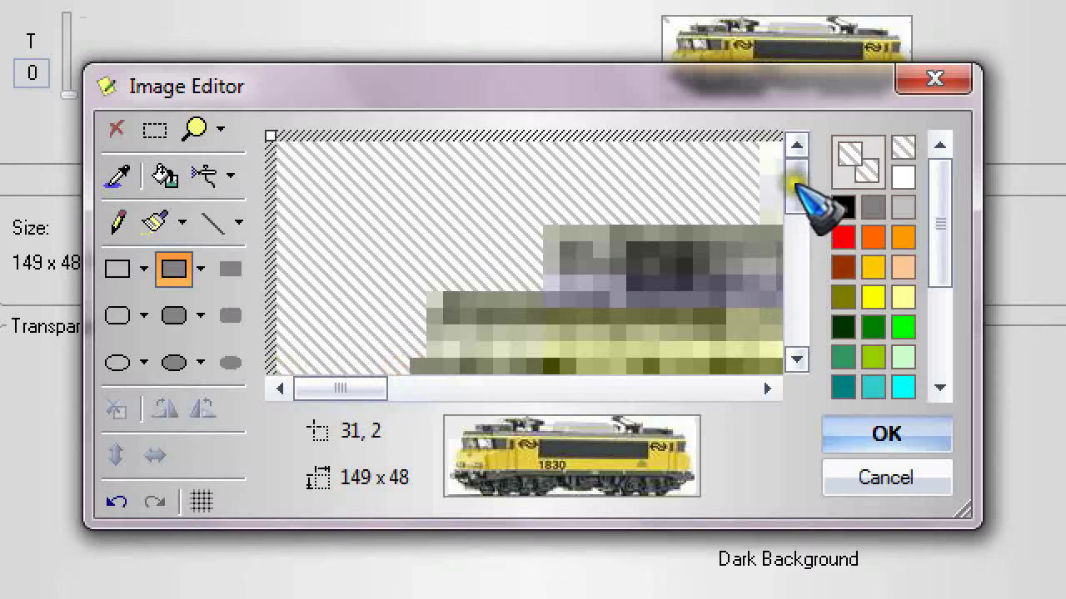
Fill the white area in front of the cab's window and nose with transparent rectangles down to the buffer.
left_click_drag(797, 199, 797, 243)
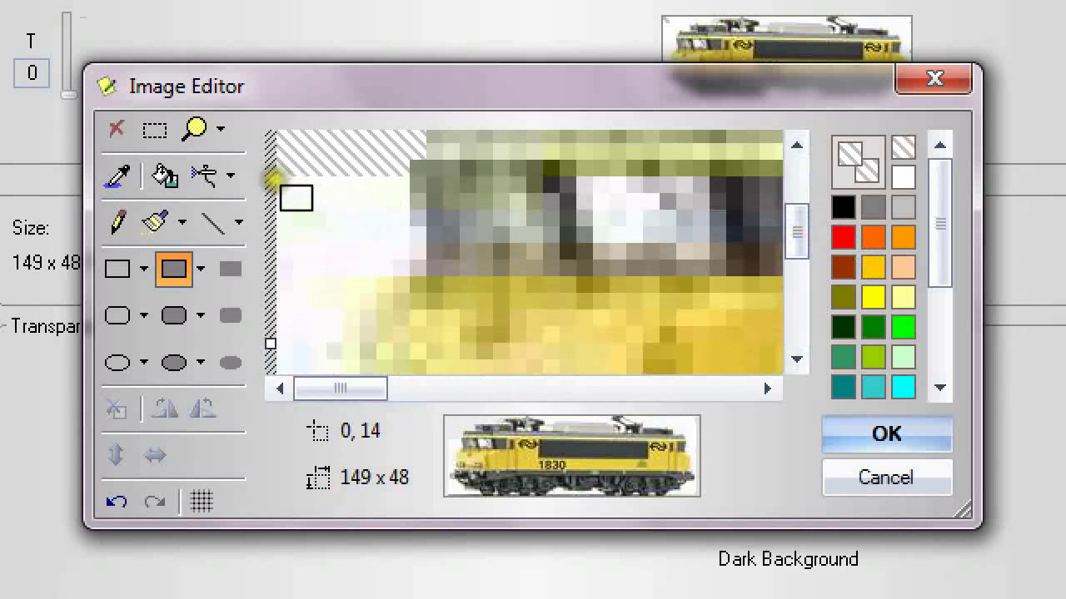
mouse_move(279, 174)
left_mouse_down()
mouse_move(401, 194)
mouse_move(399, 266)
left_mouse_up()
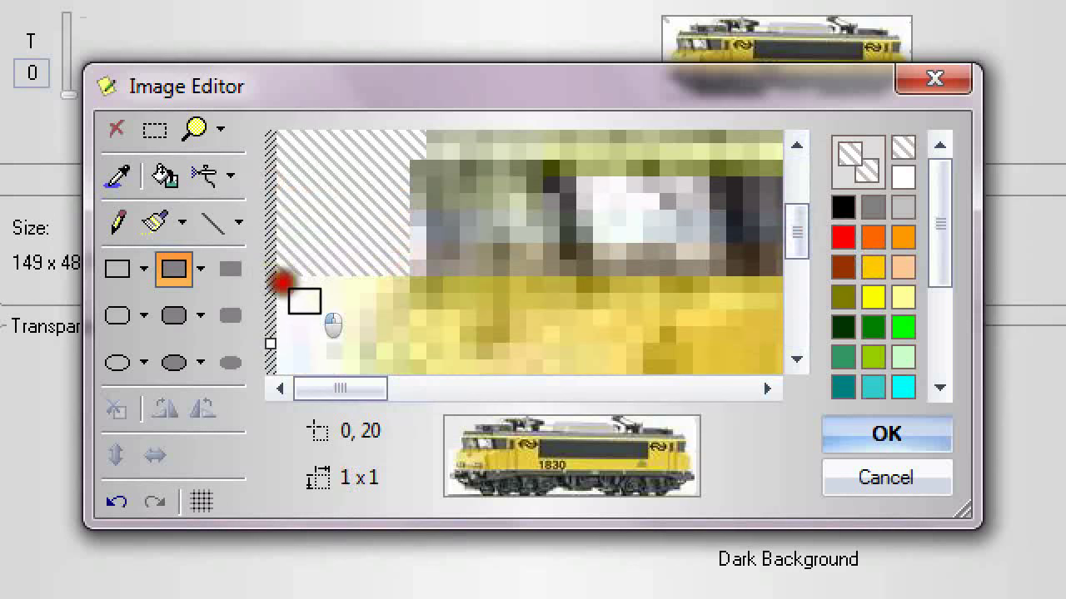
mouse_move(282, 284)
left_mouse_down()
mouse_move(359, 278)
mouse_move(352, 366)
left_mouse_up()
left_click_drag(796, 218, 797, 284)
left_click_drag(283, 164, 347, 242)
left_click_drag(283, 260, 284, 323)
Make the white area and grey rail strip below the front buffer, up to the first wheel, transparent and accept the edit.
left_click_drag(798, 279, 798, 312)
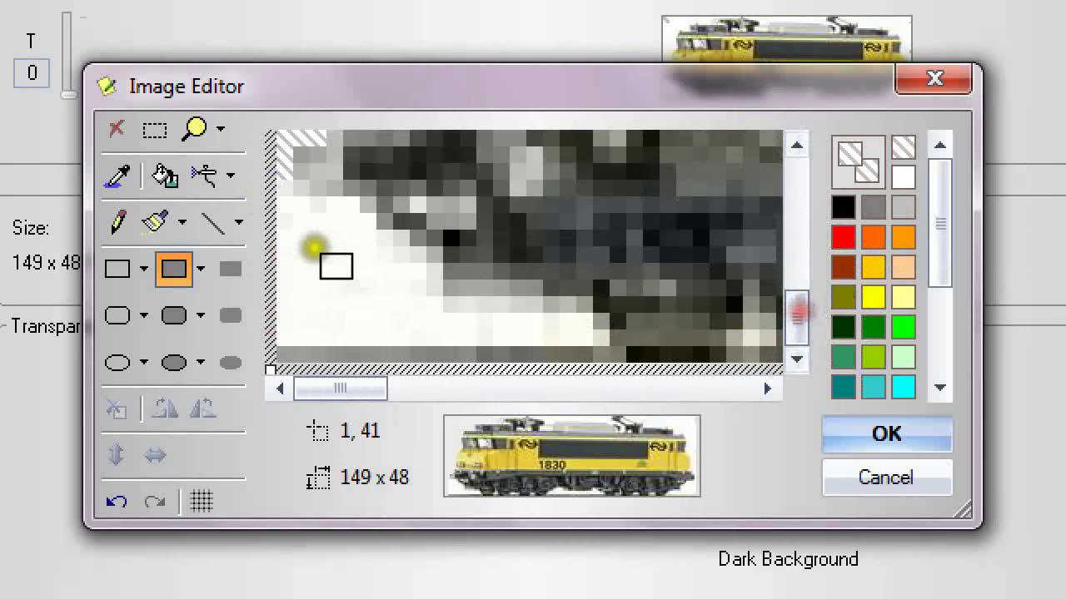
left_click_drag(285, 203, 357, 322)
left_click_drag(381, 236, 405, 326)
left_click_drag(409, 266, 433, 333)
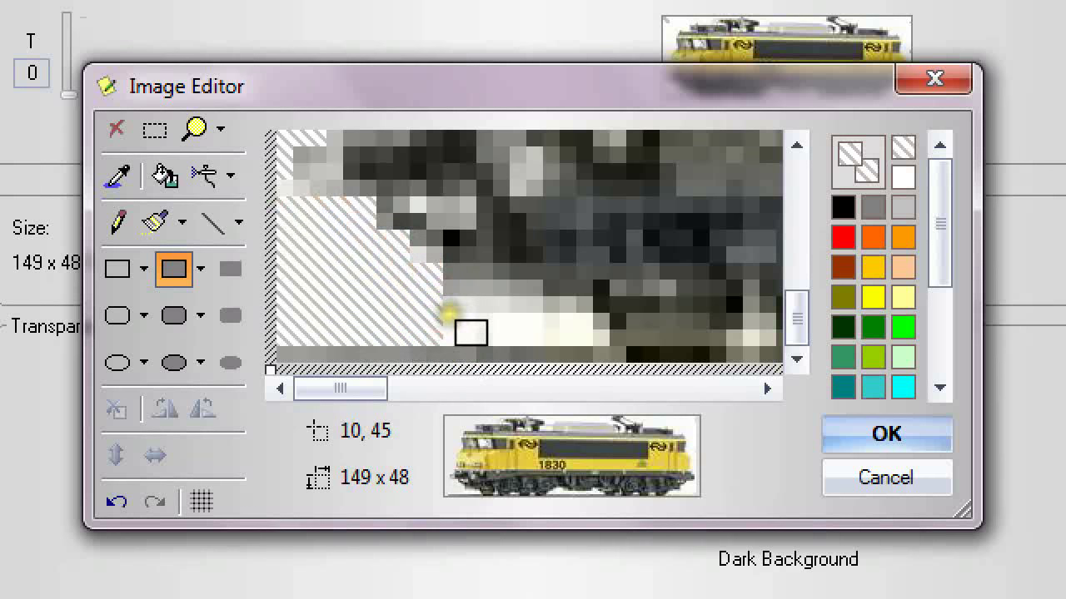
mouse_move(447, 296)
left_mouse_down()
mouse_move(571, 334)
mouse_move(586, 325)
mouse_move(586, 334)
left_mouse_up()
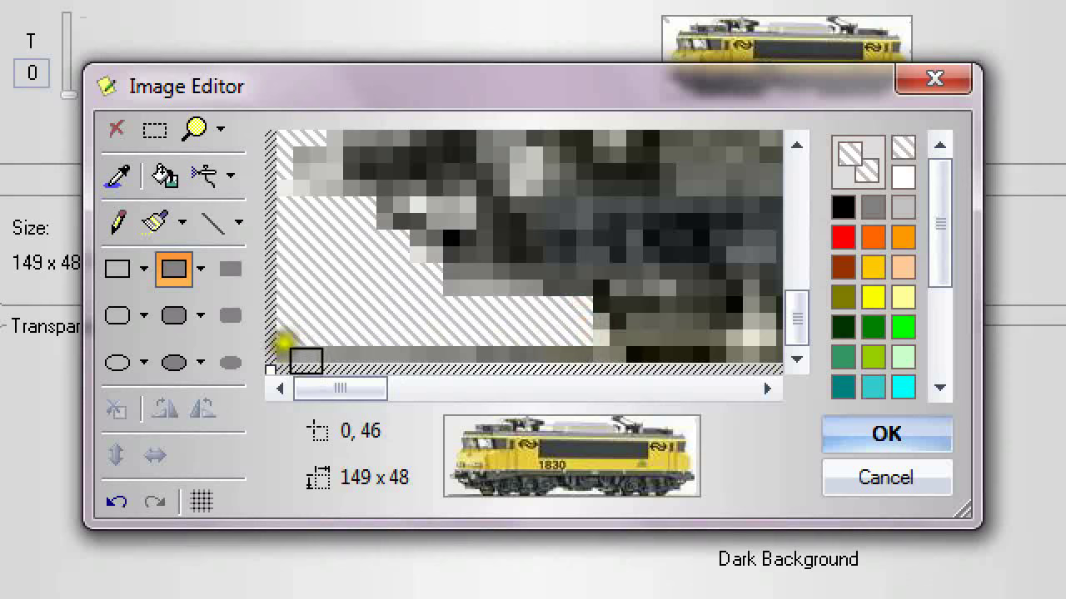
mouse_move(283, 341)
left_mouse_down()
mouse_move(305, 358)
mouse_move(612, 357)
left_mouse_up()
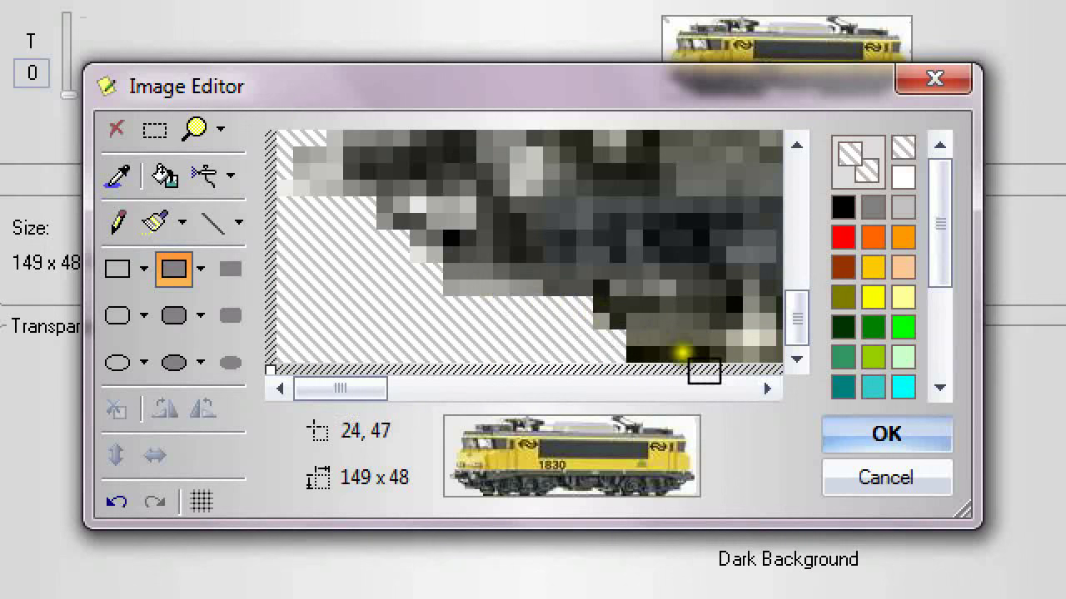
left_click(876, 426)
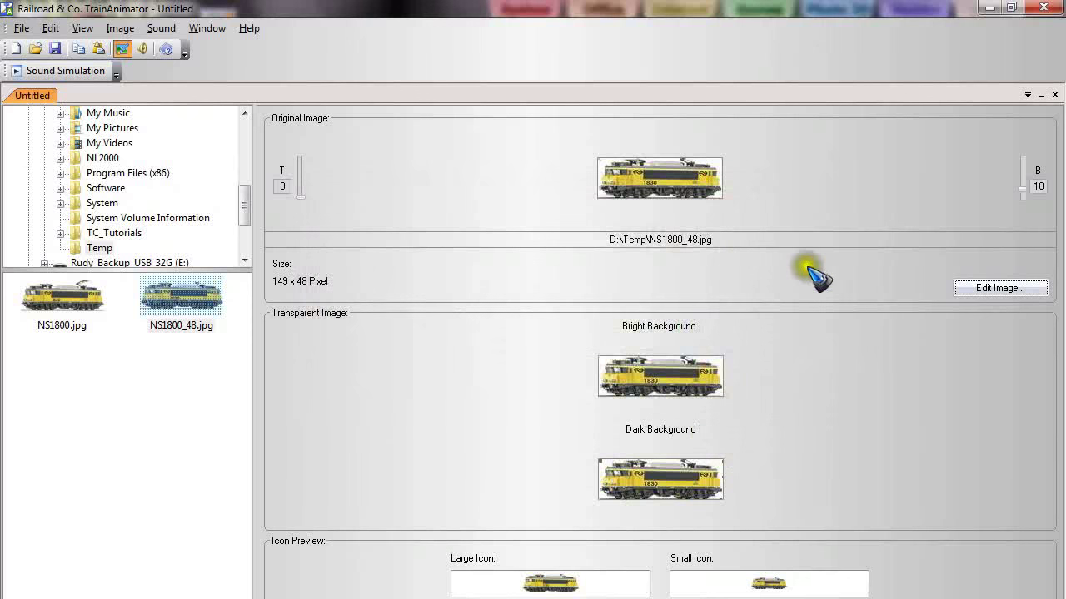
Reopen the locomotive picture in the image editor and accept its transparency edits again.
left_click(662, 484)
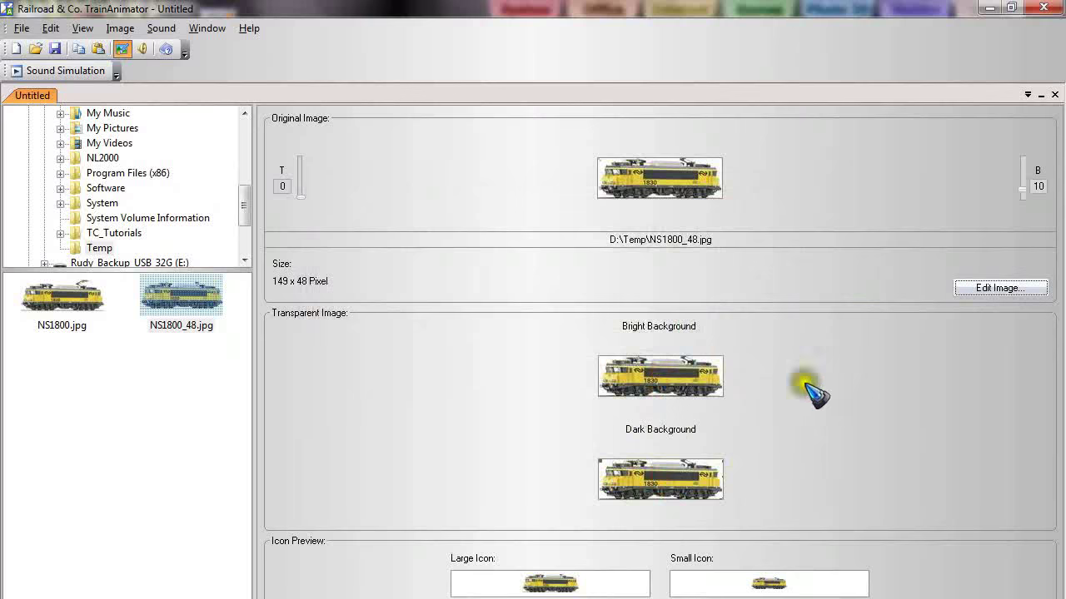
left_click(990, 288)
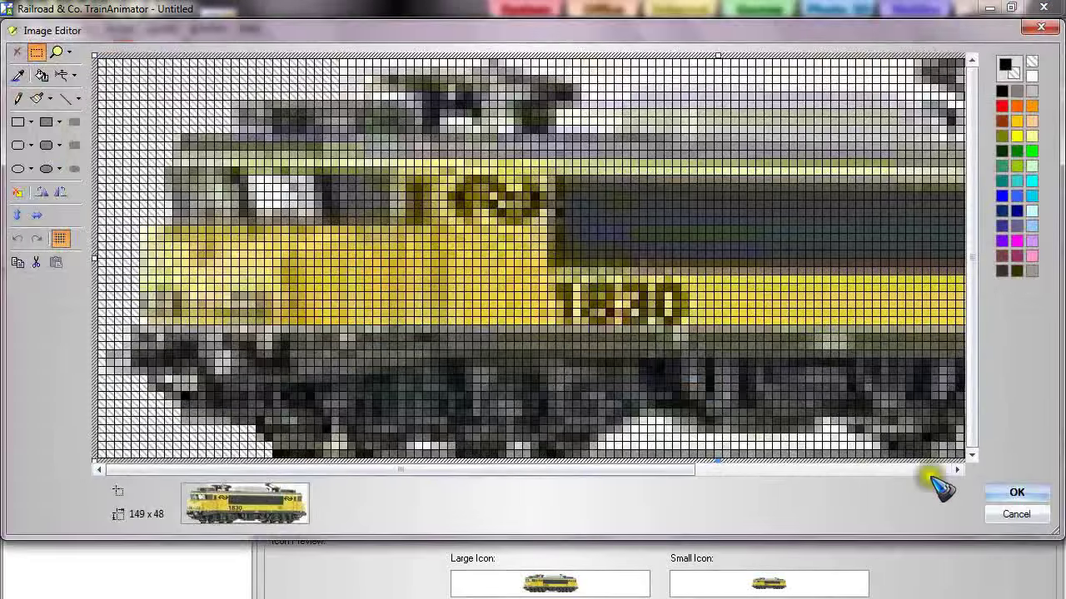
left_click(1005, 485)
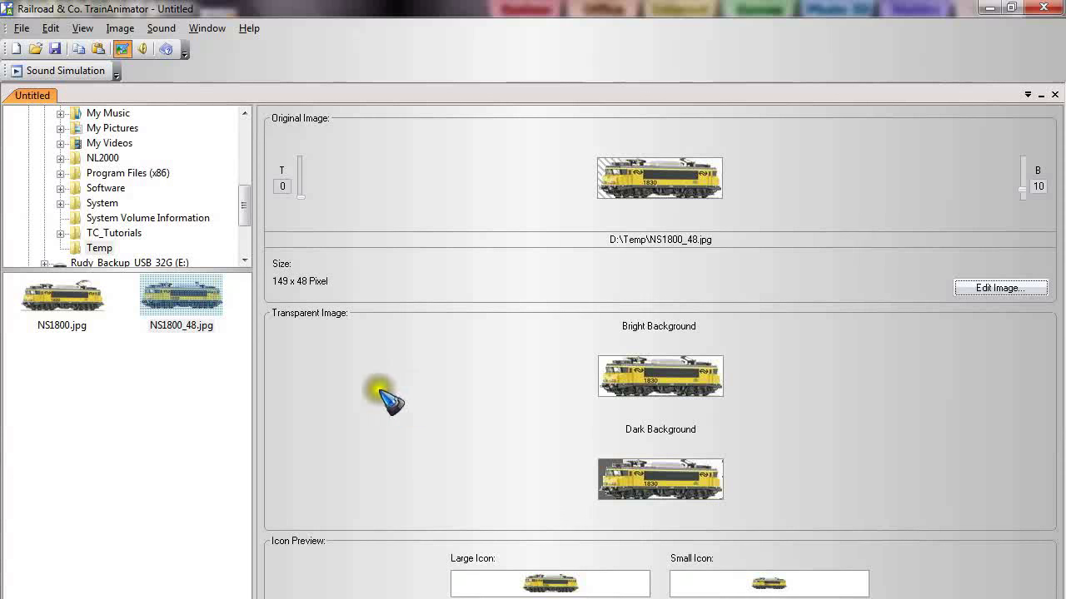
Save the transparent locomotive picture as NS1800.yra in the TrainAnimator folder, replacing the existing file.
left_click(21, 27)
left_click(56, 104)
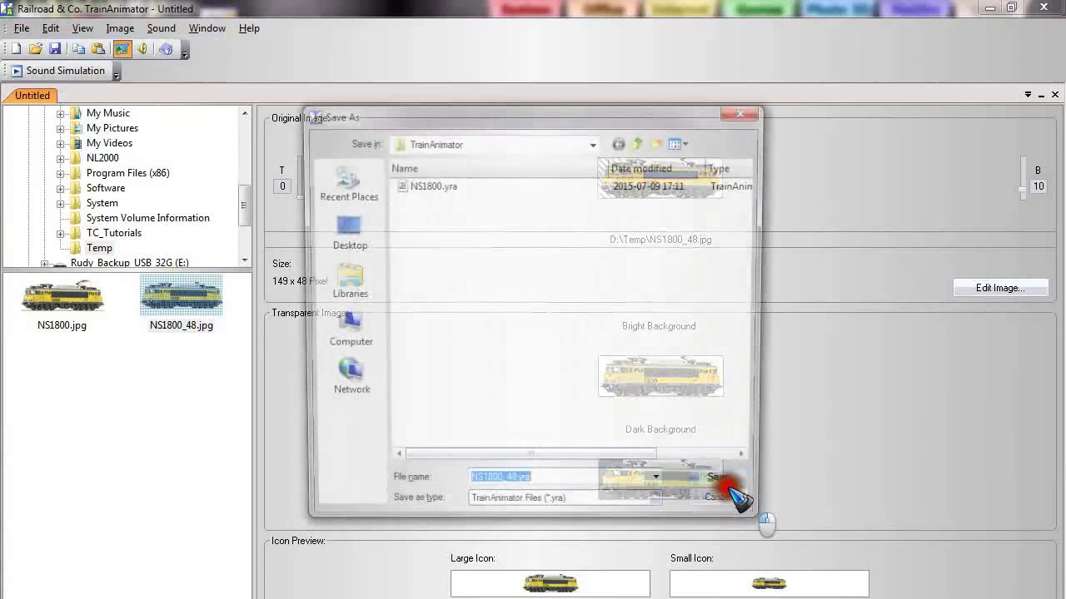
double_click(430, 185)
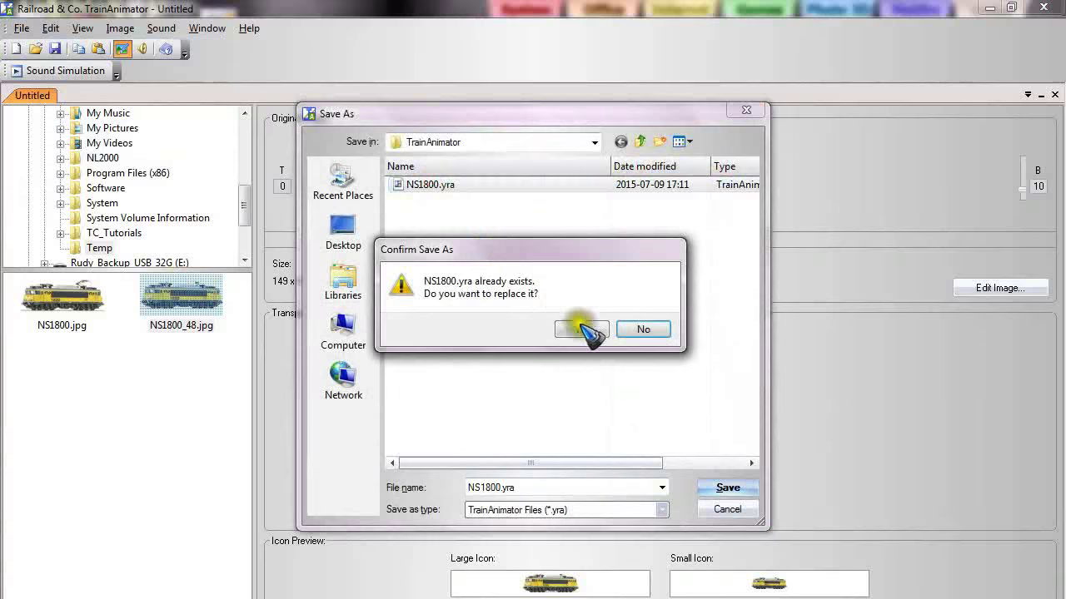
left_click(581, 327)
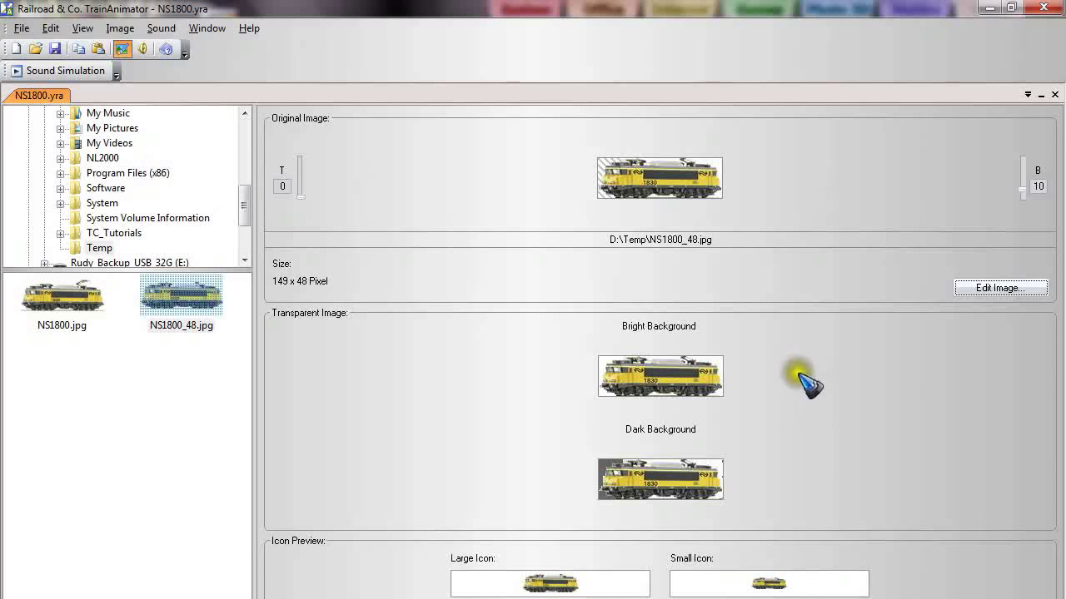
Switch from TrainAnimator to TrainController and add a new engine to the train list.
left_click(990, 7)
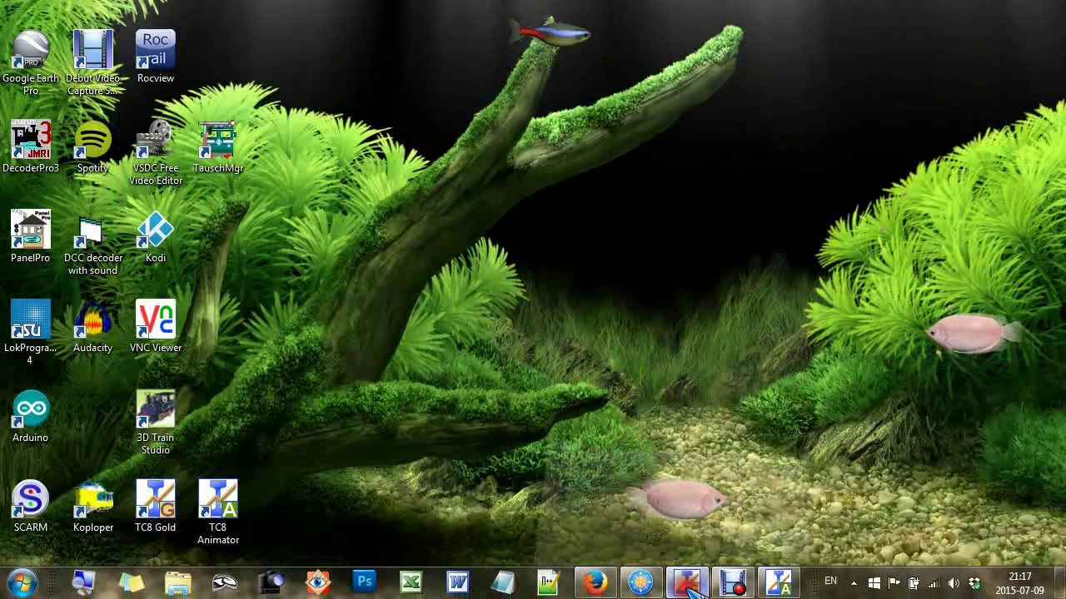
left_click(689, 584)
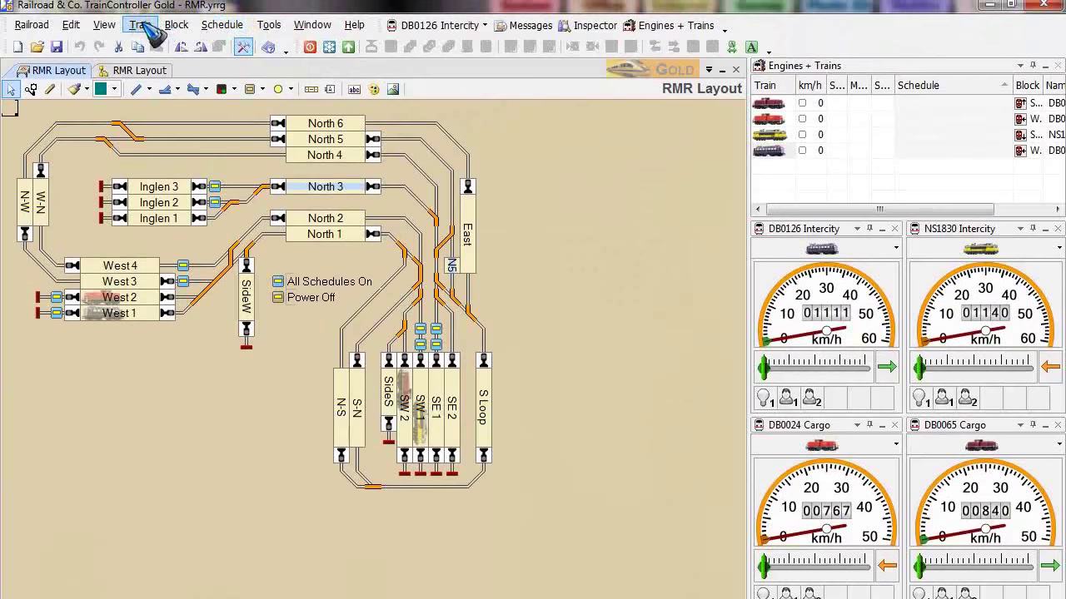
left_click(143, 26)
left_click(179, 43)
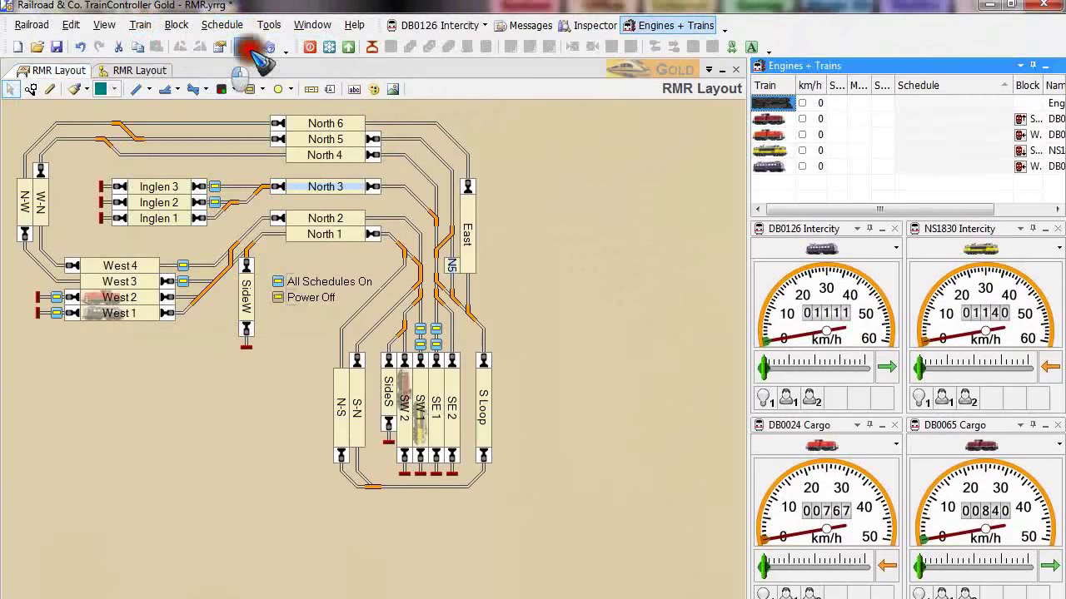
Assign the image file NS1800.yra as the new engine's appearance in its properties and accept.
double_click(776, 105)
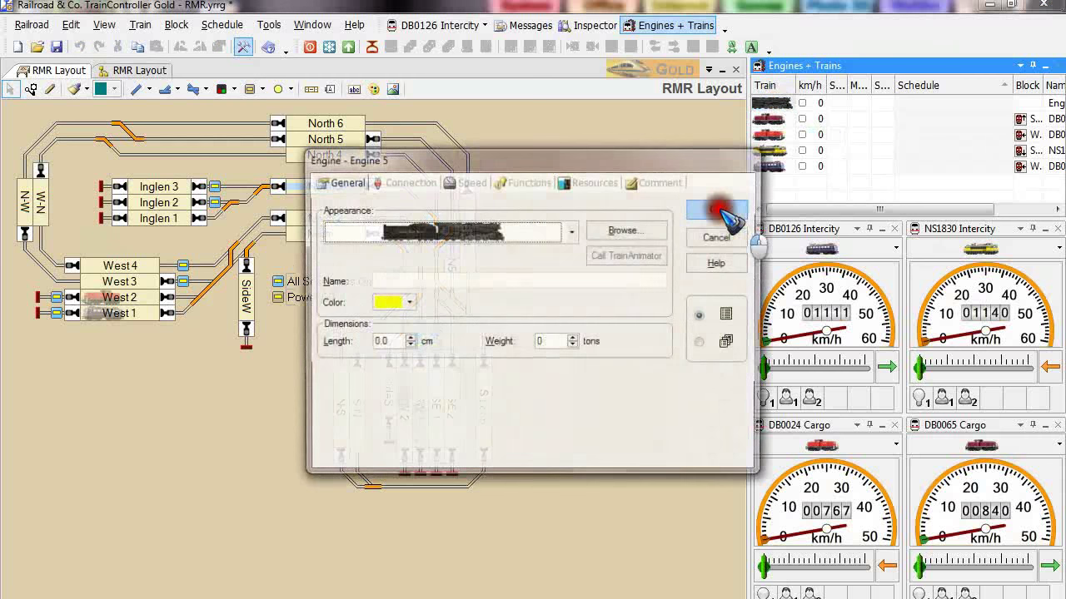
left_click(450, 232)
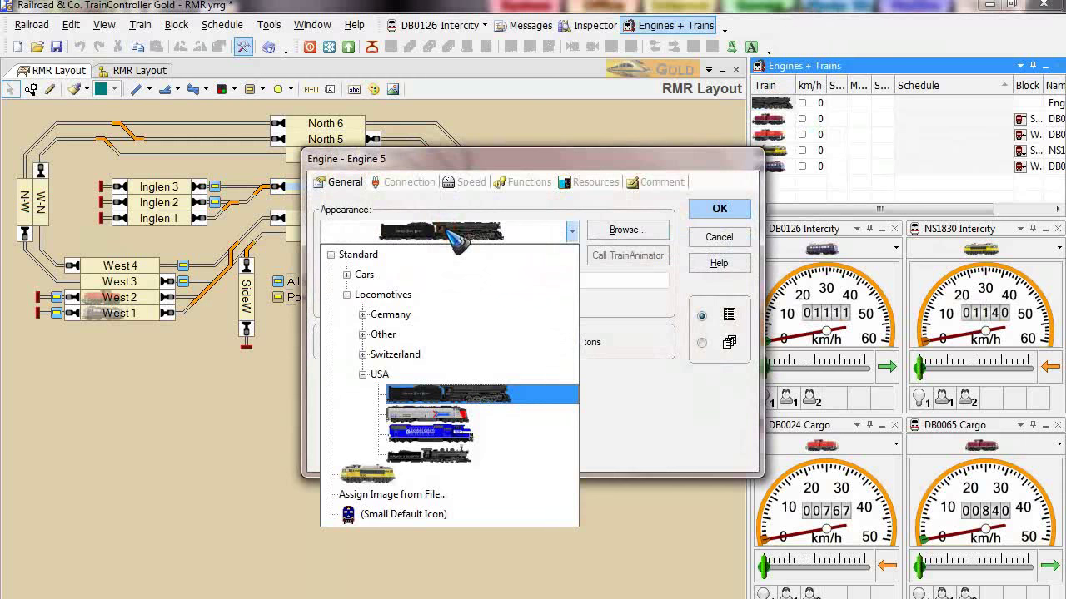
left_click(454, 236)
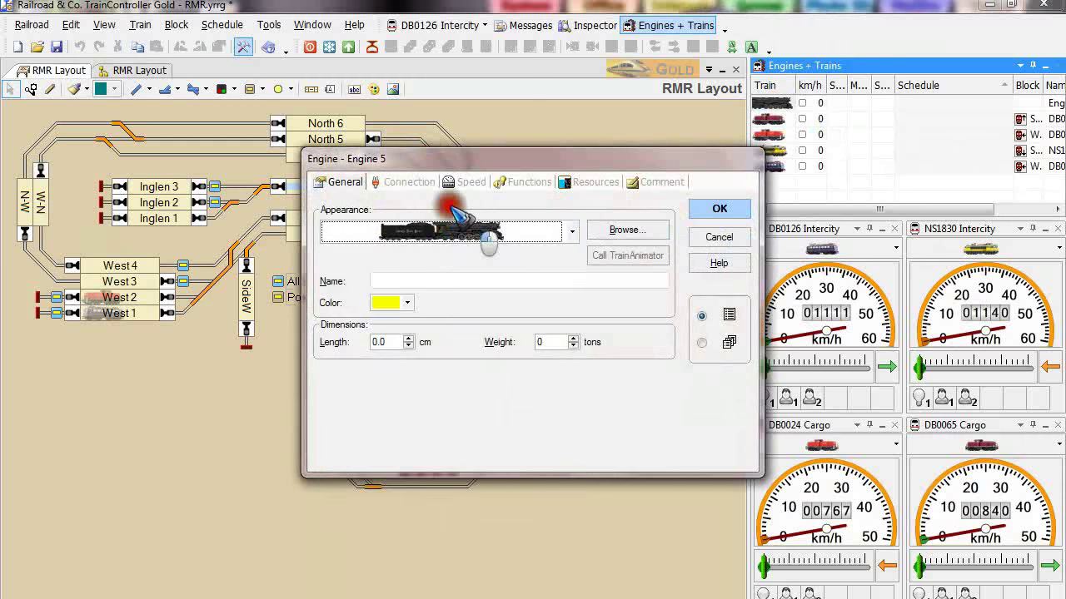
left_click(628, 230)
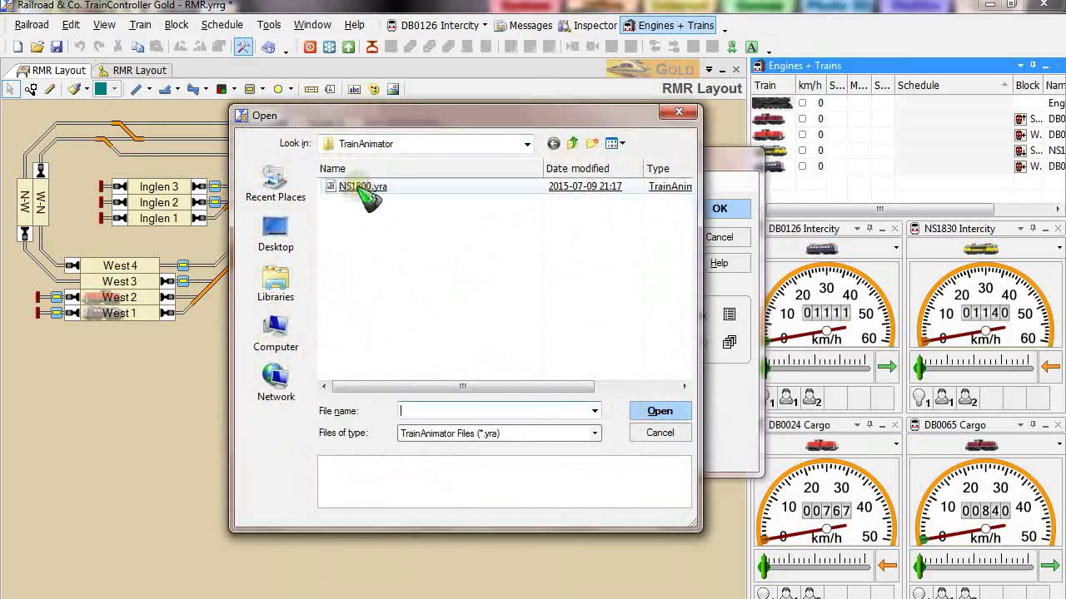
double_click(365, 186)
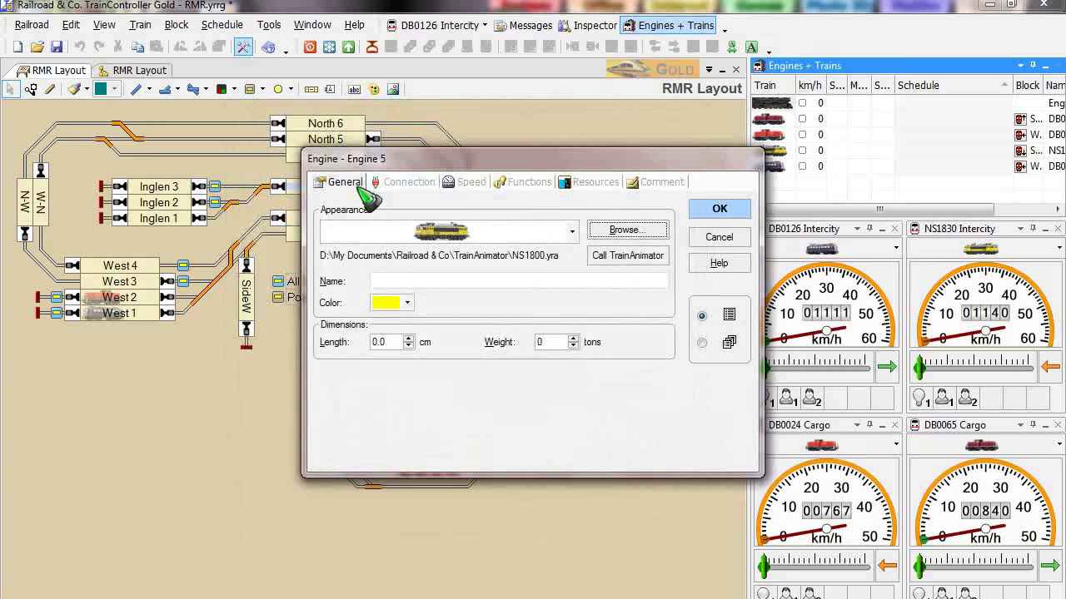
left_click(721, 211)
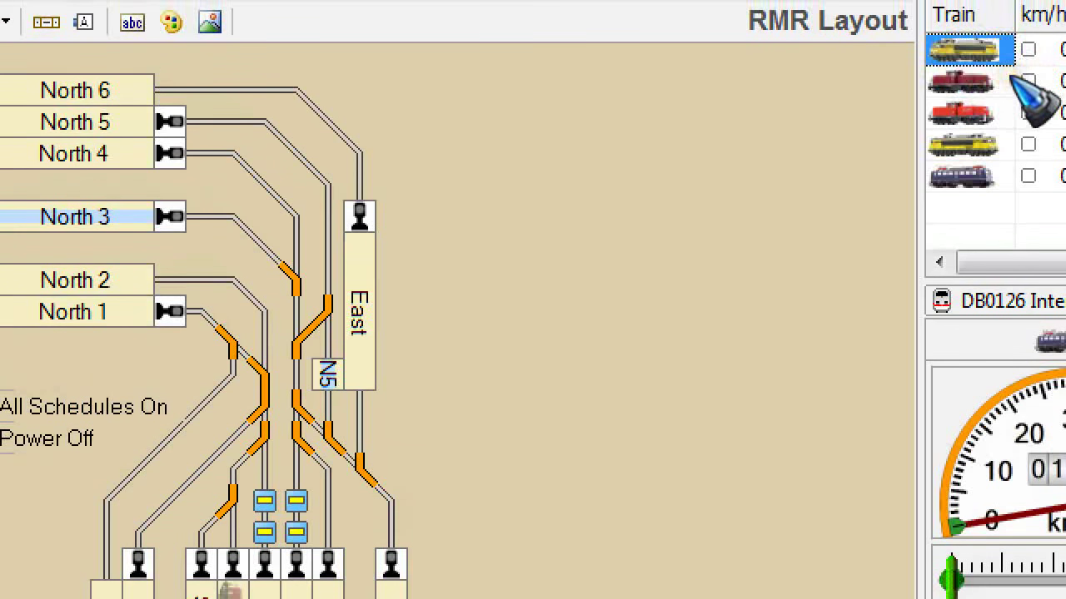
Place the new engine in block North 6 of the RMR Layout and move it with edit mode turned off.
mouse_move(1011, 76)
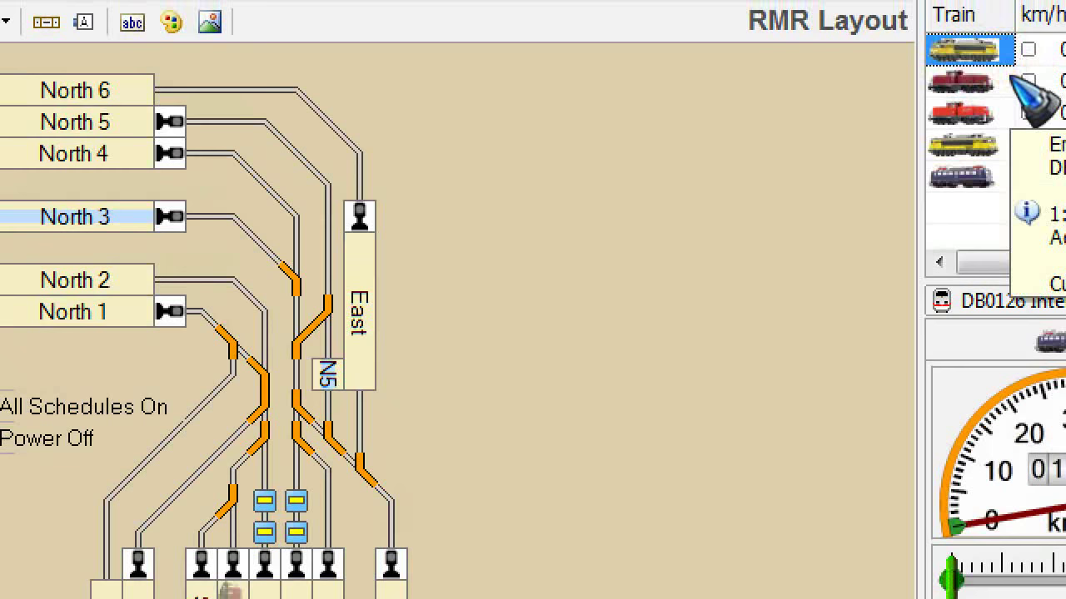
left_click_drag(1010, 79, 54, 93)
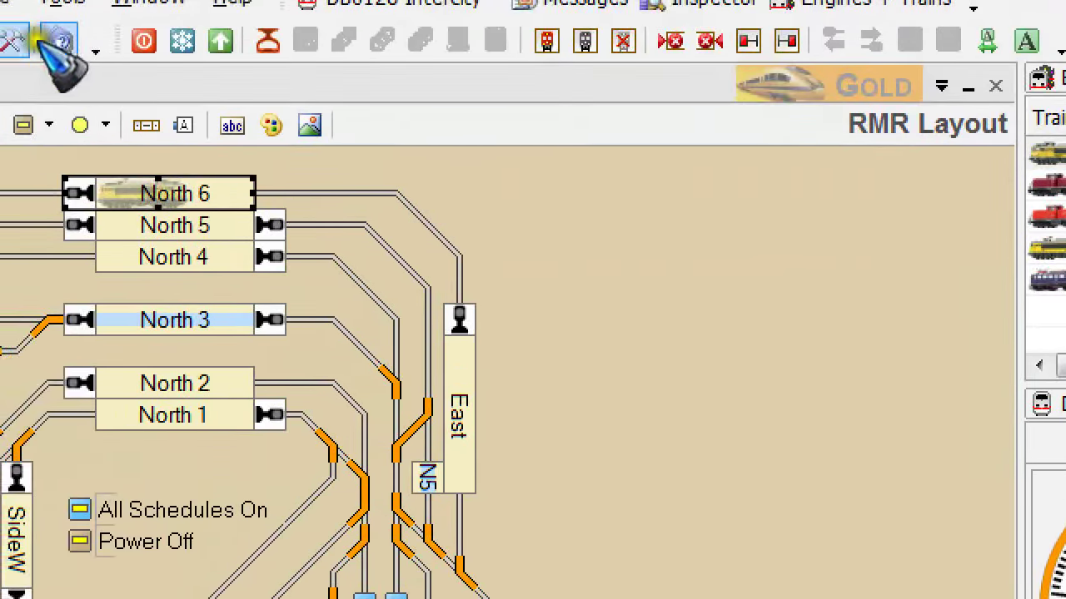
left_click_drag(38, 37, 319, 182)
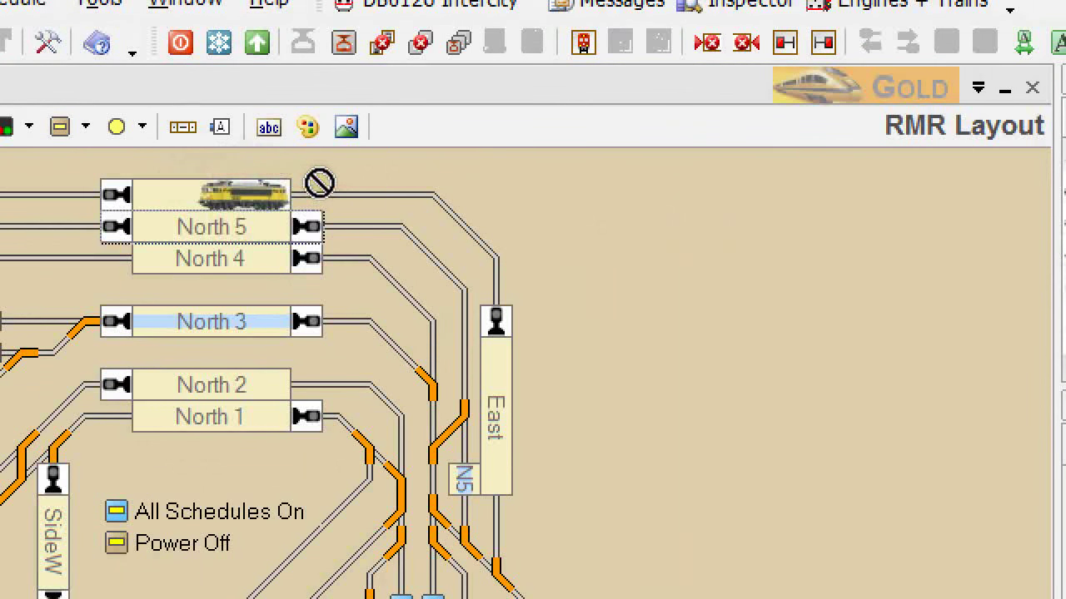